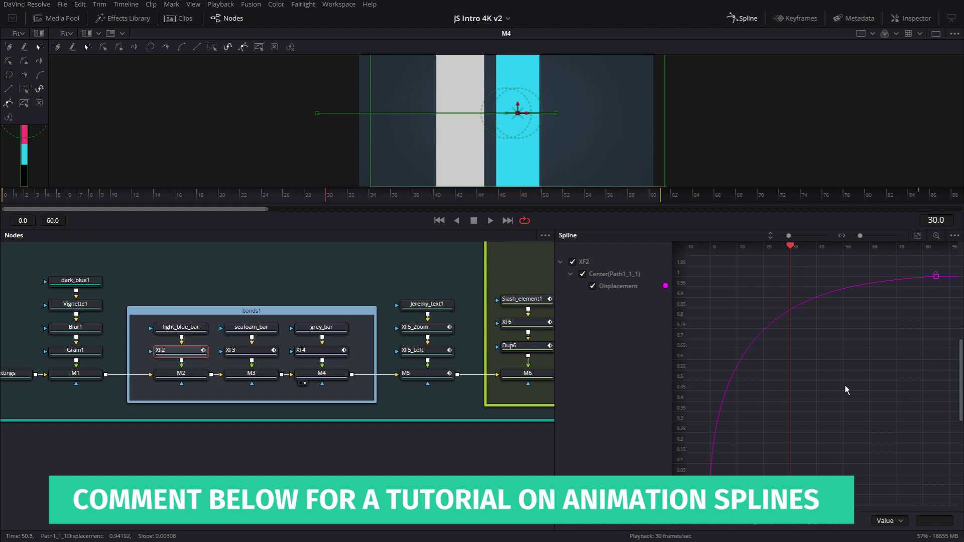
Step: Close the Spline editor and enlarge the viewer above the node graph
{"action": "left_click", "coordinate": [745, 19]}
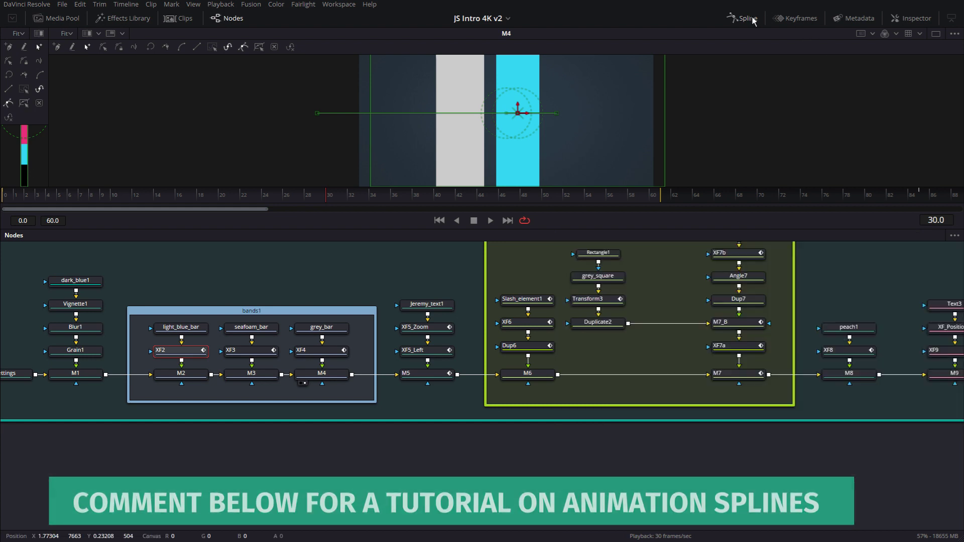
{"action": "left_click_drag", "start_coordinate": [503, 447], "coordinate": [530, 490]}
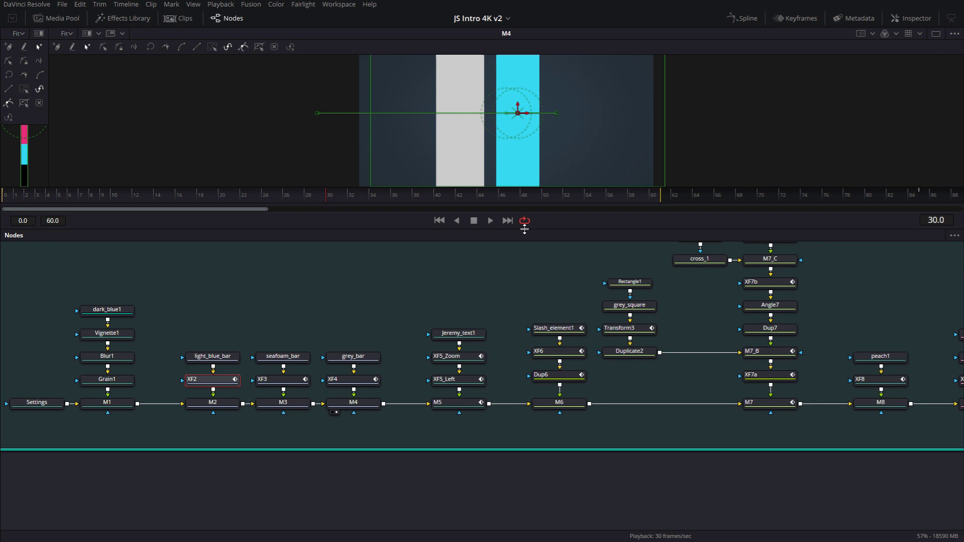
{"action": "left_click_drag", "start_coordinate": [525, 230], "coordinate": [528, 297]}
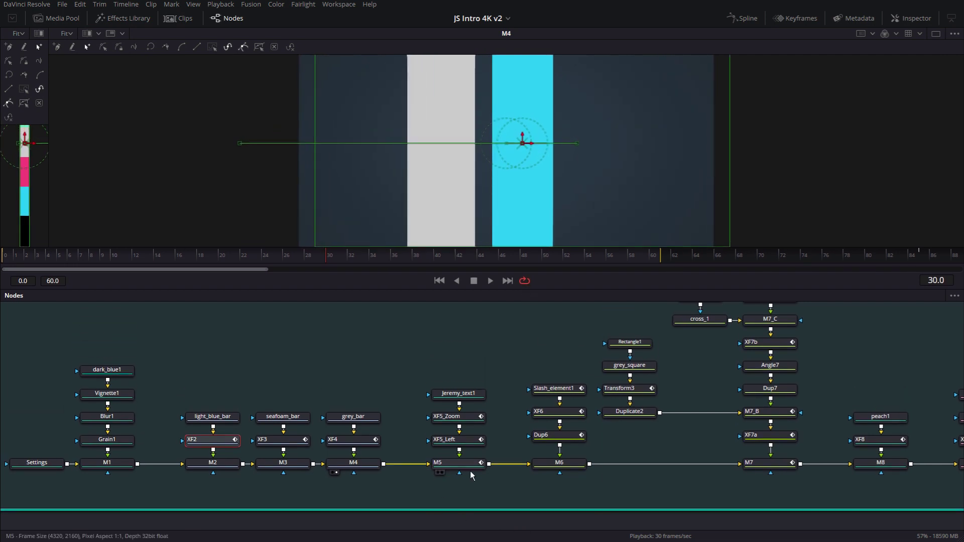
Step: Preview the M5 merge over frames 10 to 70, open its Inspector settings and stop playback
{"action": "key", "text": "1"}
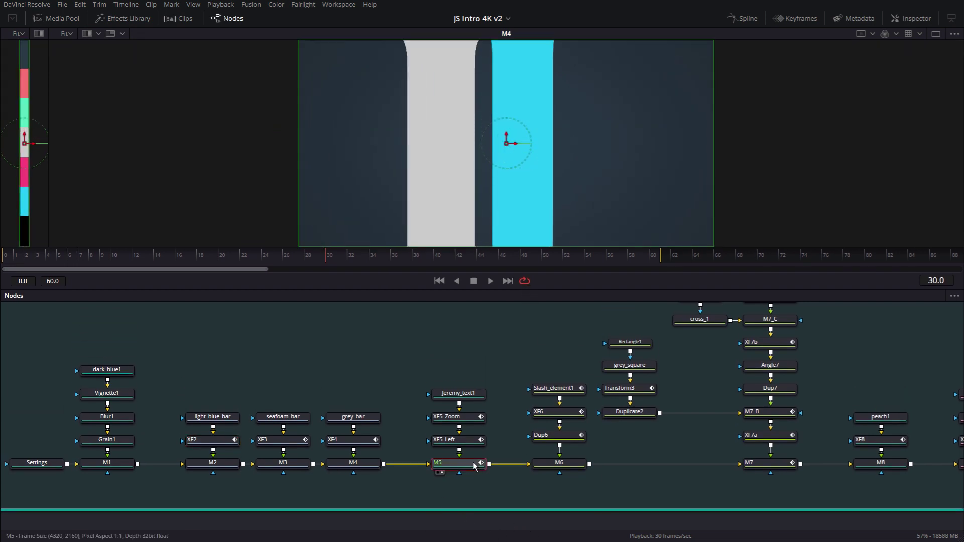
{"action": "key", "text": "space"}
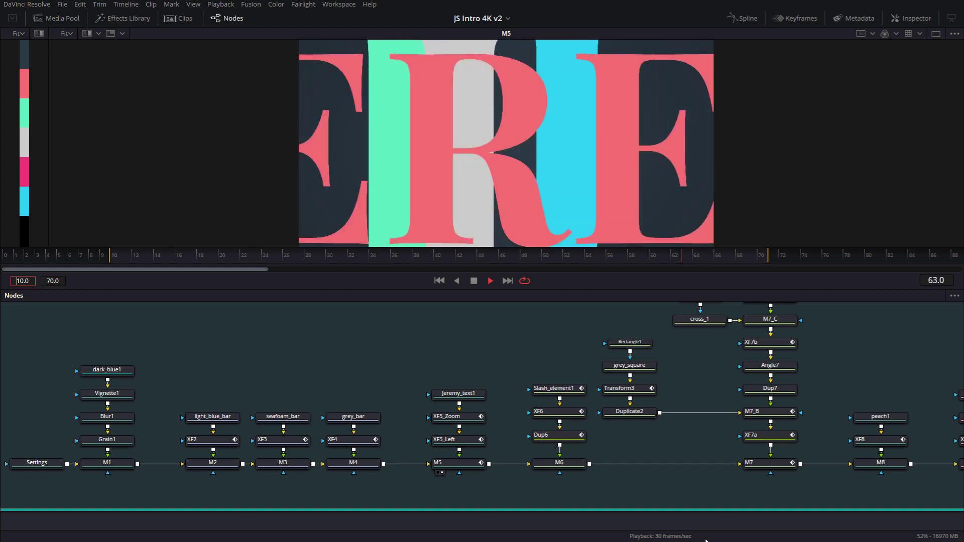
{"action": "left_click", "coordinate": [913, 18]}
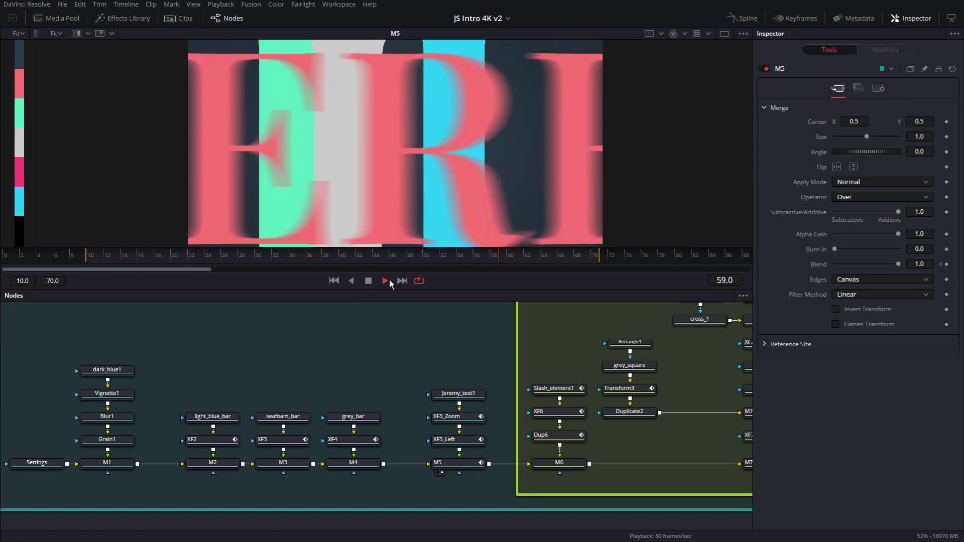
{"action": "left_click", "coordinate": [369, 281]}
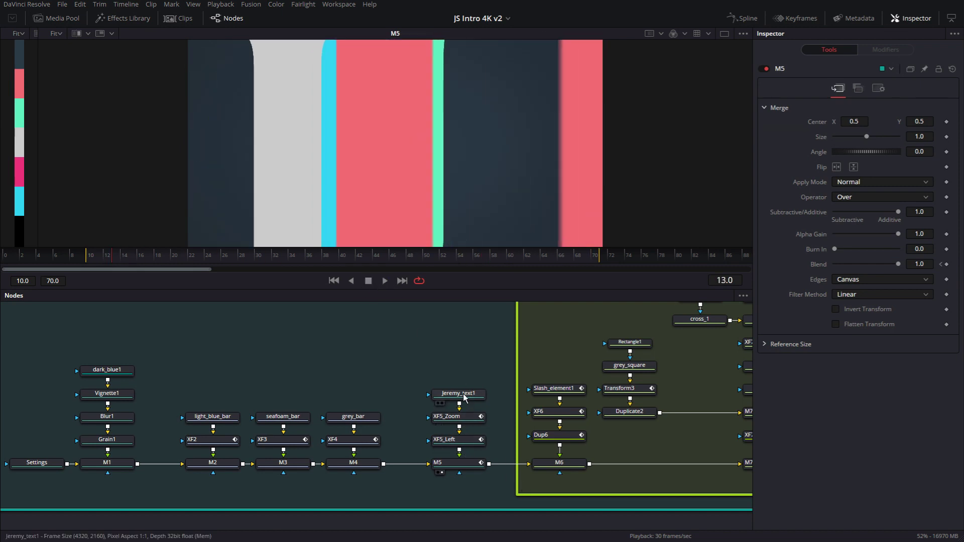
Step: Show the text node above XF5_Zoom in the viewer and examine its full outline beyond the frame
{"action": "left_click_drag", "start_coordinate": [464, 398], "coordinate": [477, 136]}
{"action": "scroll", "coordinate": [442, 173], "scroll_direction": "down", "scroll_amount": 3}
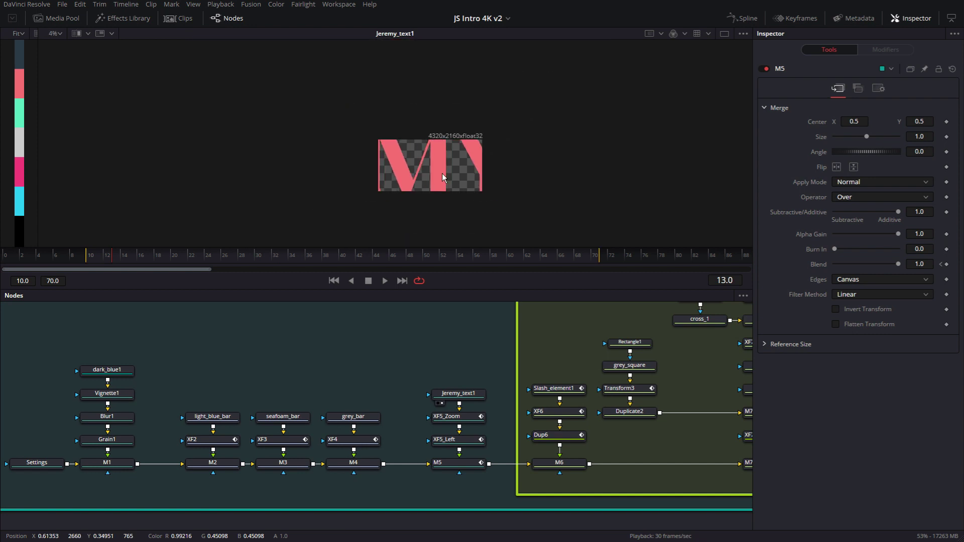
{"action": "left_click", "coordinate": [465, 398]}
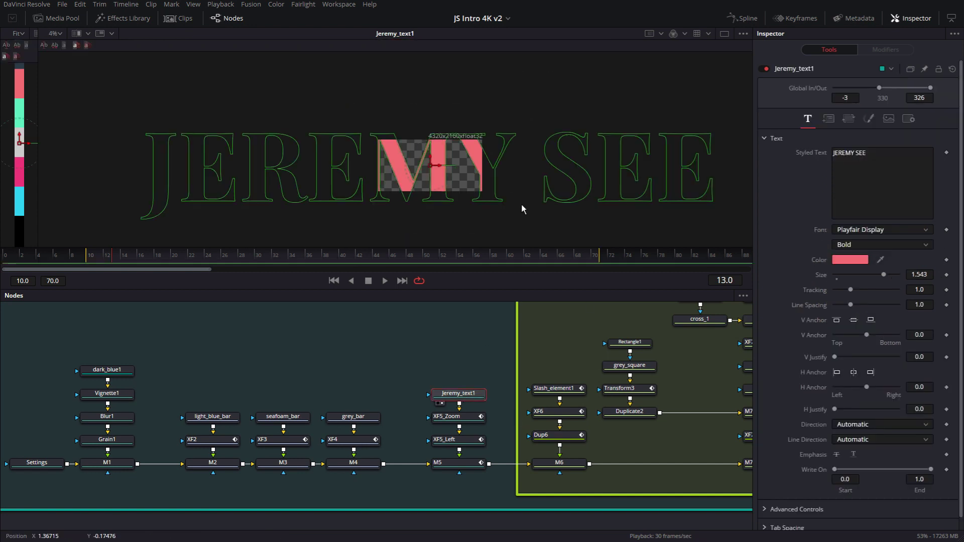
{"action": "scroll", "coordinate": [551, 210], "scroll_direction": "down", "scroll_amount": 1}
{"action": "left_click_drag", "start_coordinate": [562, 203], "coordinate": [524, 168]}
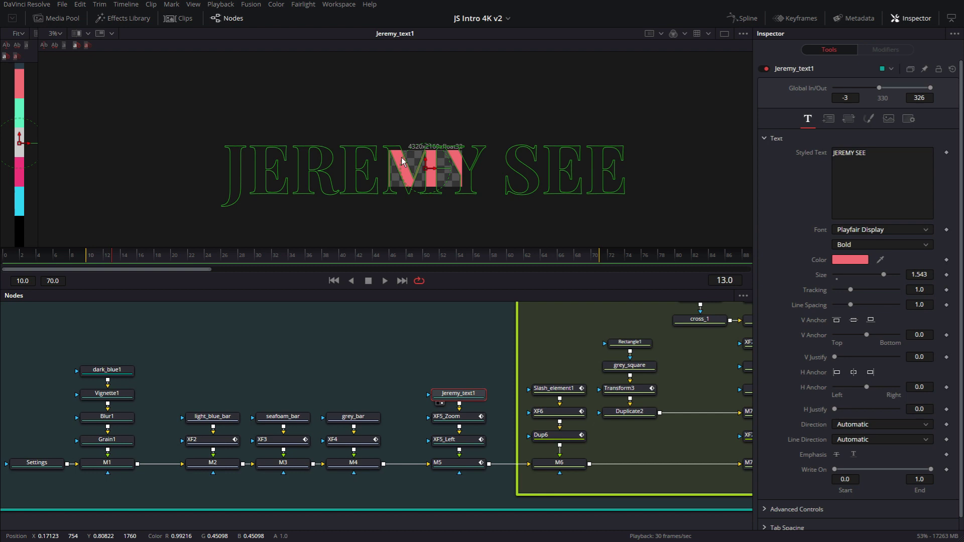
Step: Disable the XF5_Zoom transform during playback
{"action": "left_click", "coordinate": [385, 282]}
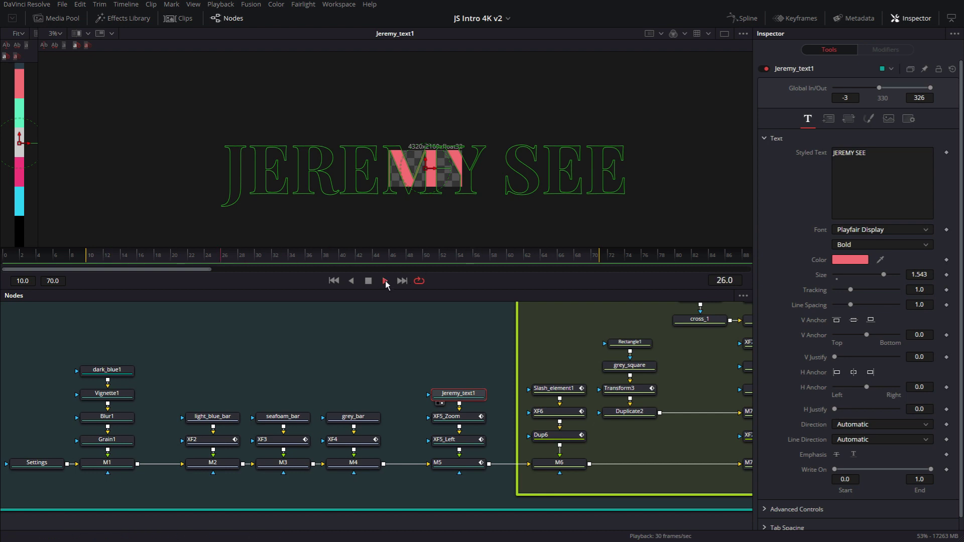
{"action": "left_click", "coordinate": [476, 422]}
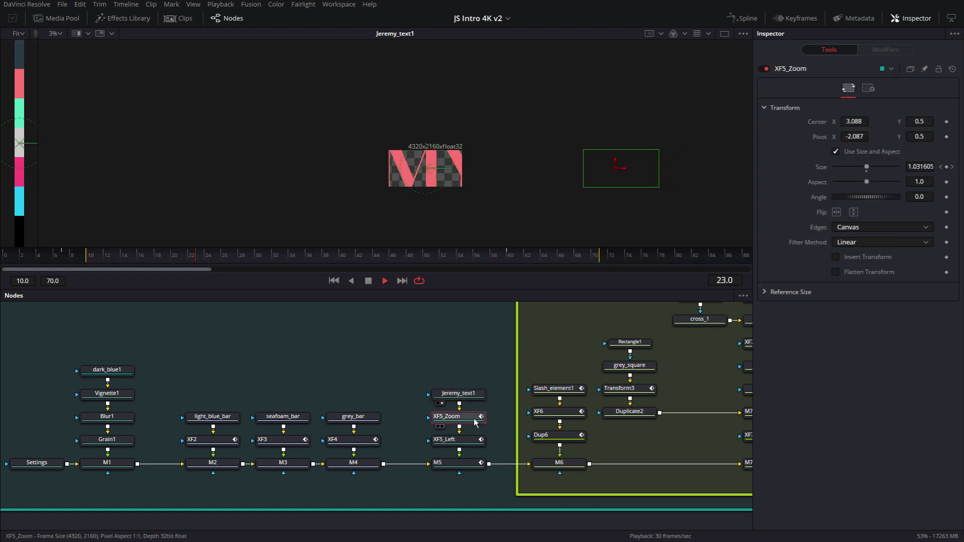
{"action": "key", "text": "ctrl+p"}
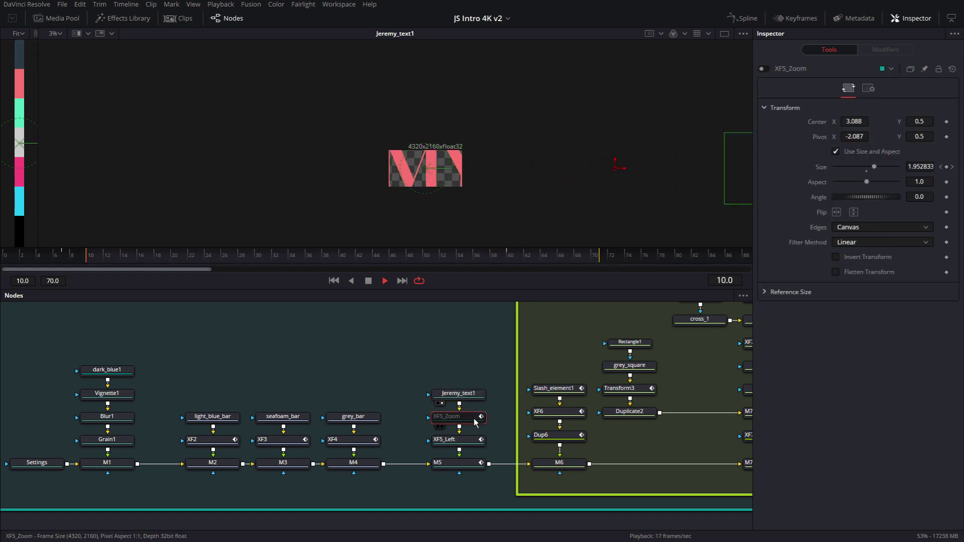
Step: Bypass XF5_Left with XF5_Zoom enabled and preview the M5 merge with the text outline shown
{"action": "left_click", "coordinate": [482, 398]}
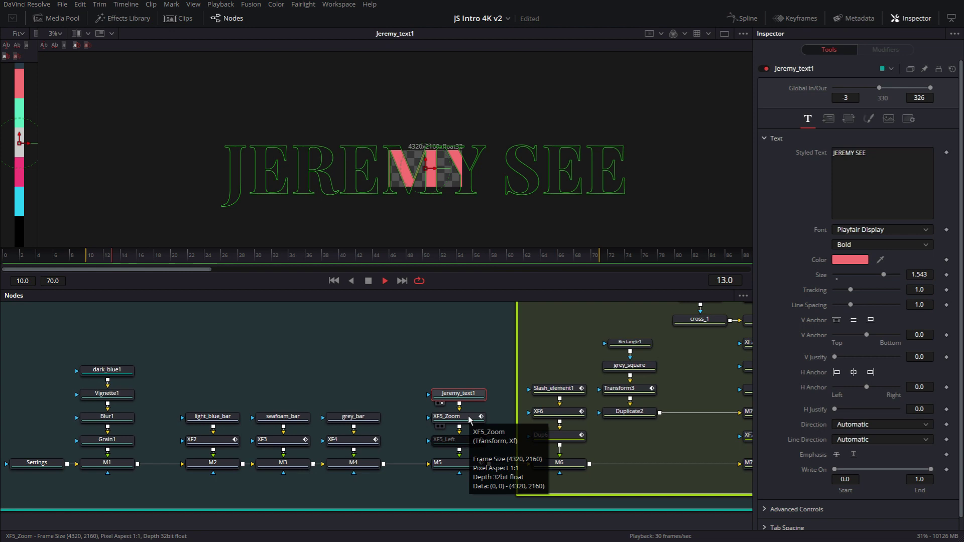
{"action": "key", "text": "1"}
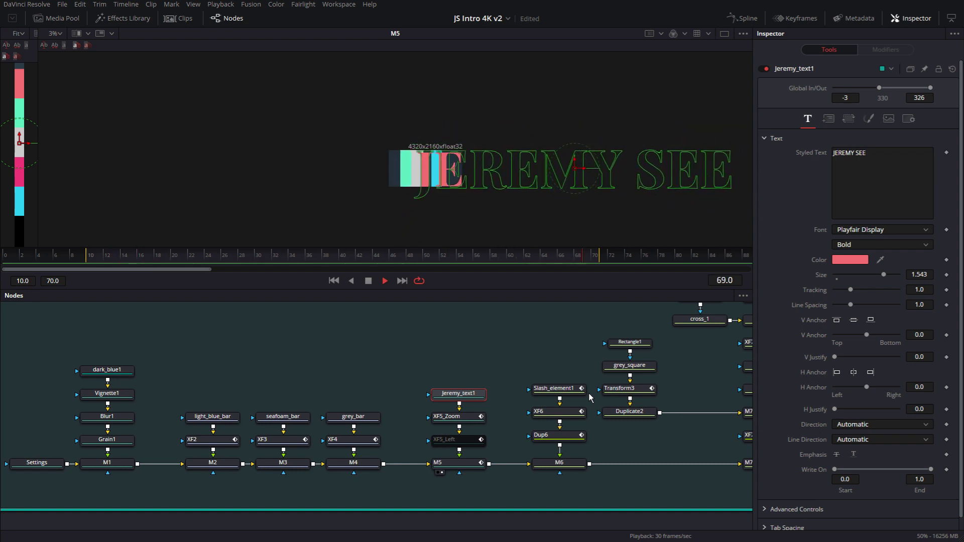
{"action": "left_click", "coordinate": [369, 285]}
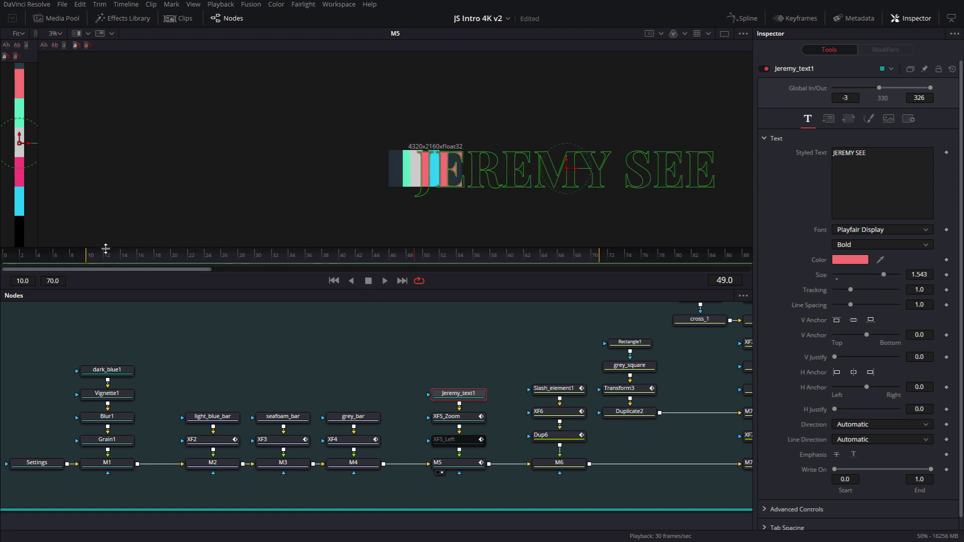
Step: Fit the M5 image to the viewer and scrub the start of the zoom animation to frame 11
{"action": "left_click_drag", "start_coordinate": [92, 254], "coordinate": [63, 258]}
{"action": "key", "text": "ctrl+f"}
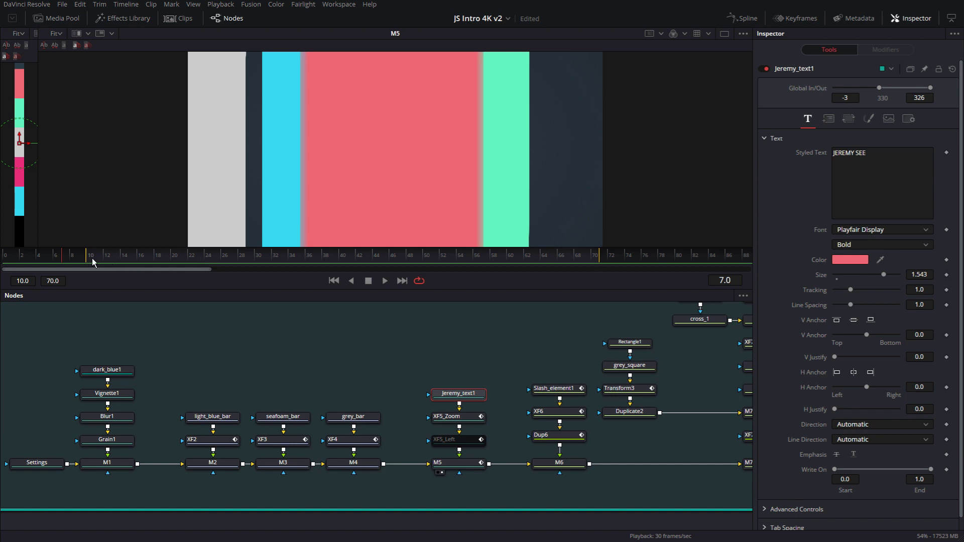
{"action": "mouse_move", "coordinate": [92, 258]}
{"action": "left_mouse_down"}
{"action": "mouse_move", "coordinate": [162, 266]}
{"action": "mouse_move", "coordinate": [247, 258]}
{"action": "mouse_move", "coordinate": [102, 254]}
{"action": "left_mouse_up"}
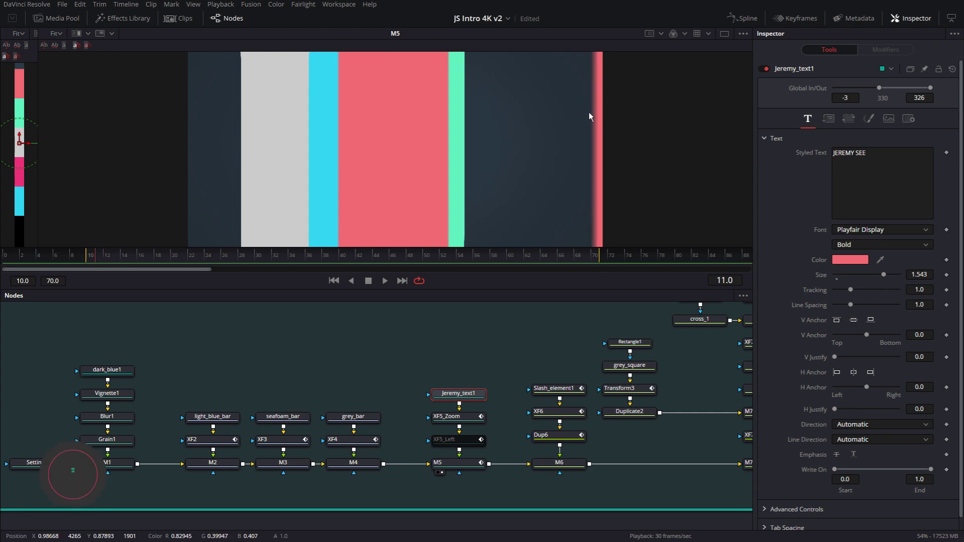
Step: Examine the XF5_Zoom transform and motion blur settings, plus the playback quality and motion blur options
{"action": "left_click", "coordinate": [470, 419]}
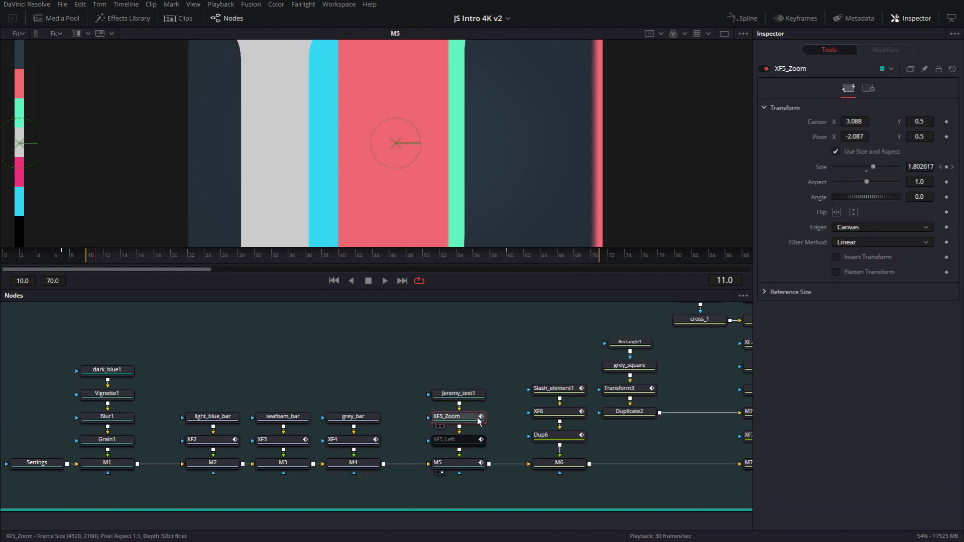
{"action": "left_click", "coordinate": [869, 90]}
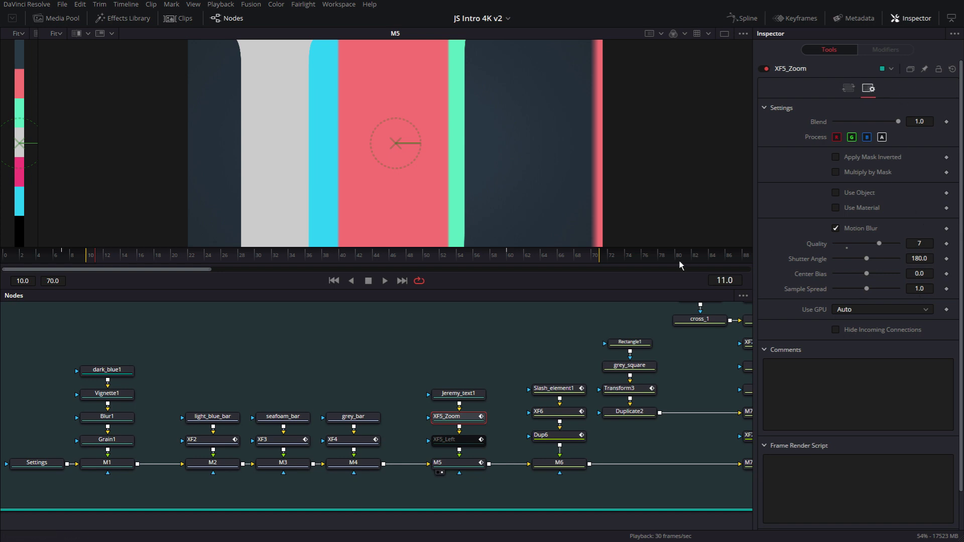
{"action": "left_click", "coordinate": [849, 91]}
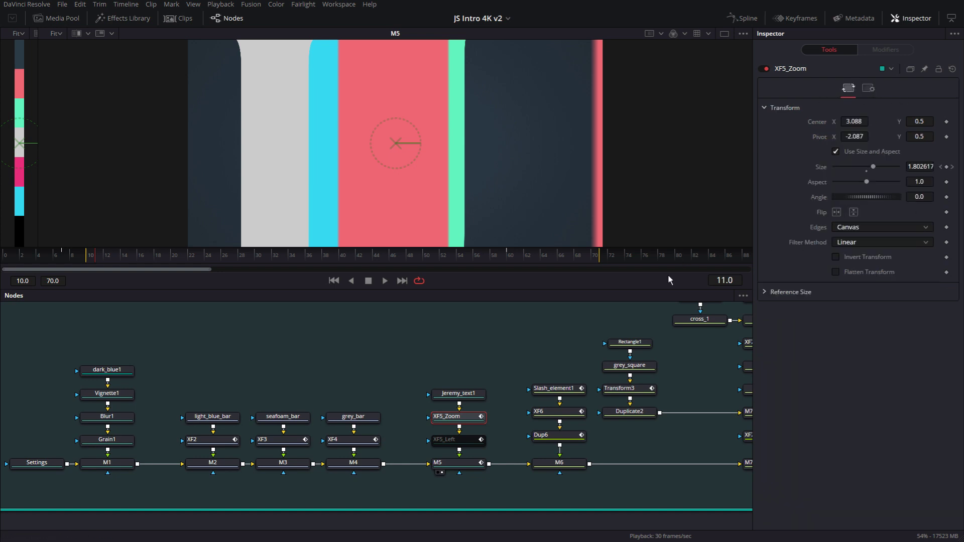
{"action": "right_click", "coordinate": [534, 286]}
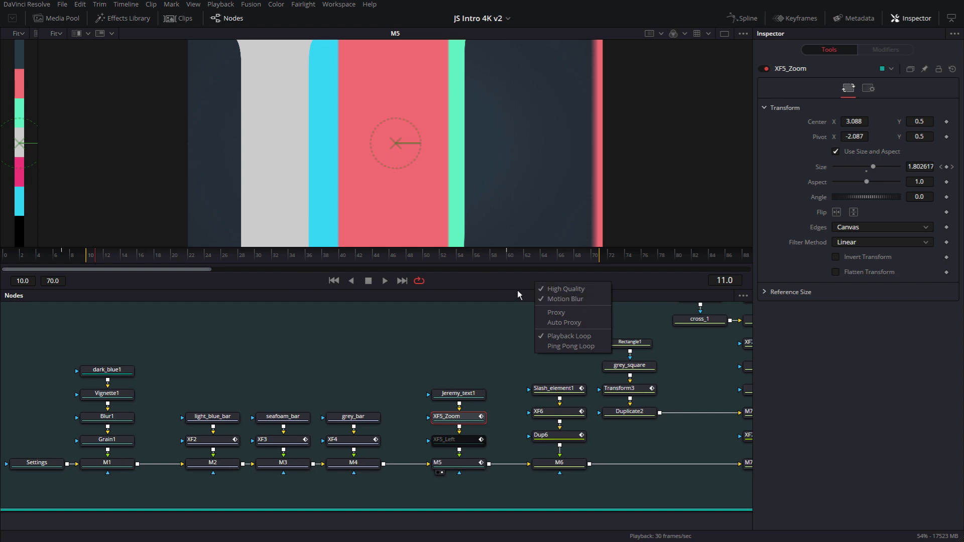
{"action": "left_click", "coordinate": [499, 283]}
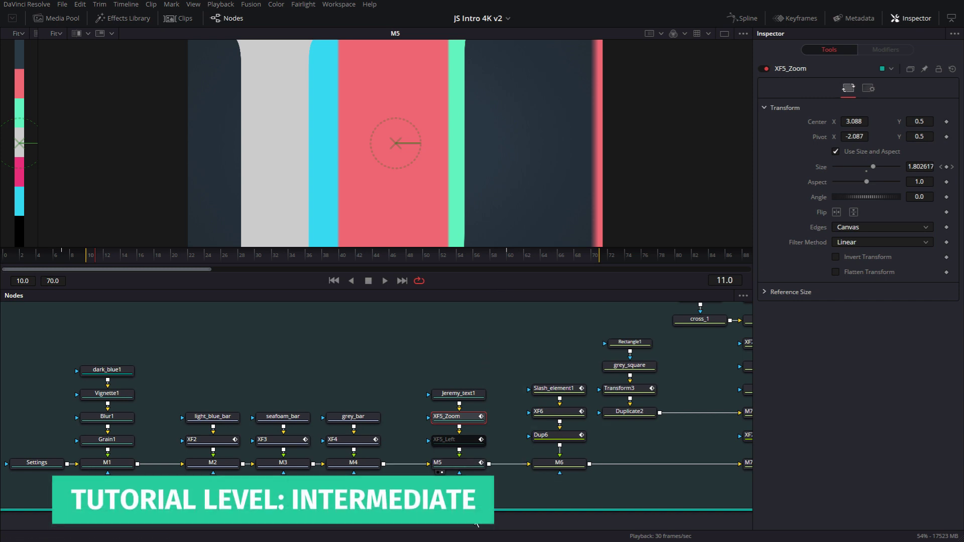
Step: Deselect the transform and play the zoom-only text animation in M5, stopping partway through
{"action": "left_click", "coordinate": [476, 525]}
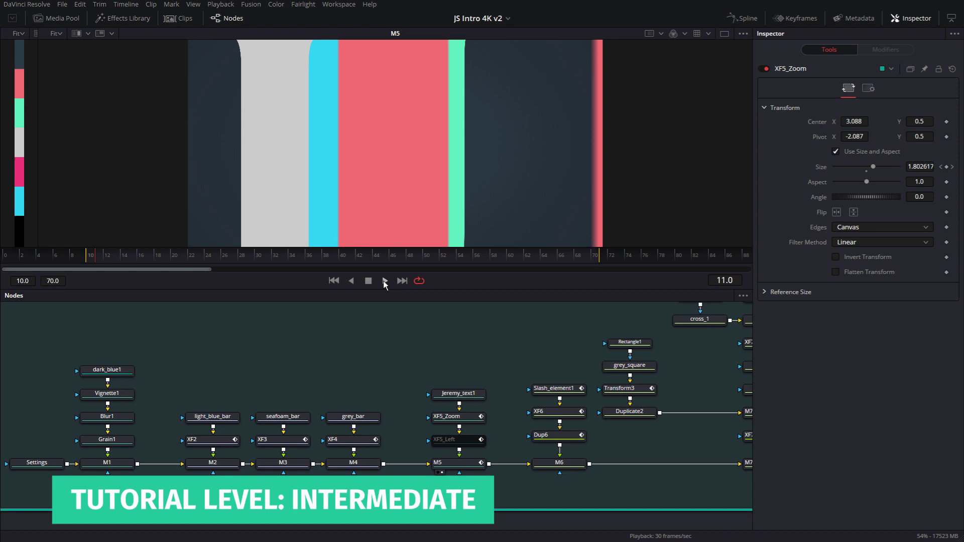
{"action": "left_click", "coordinate": [385, 282]}
{"action": "left_click", "coordinate": [368, 281]}
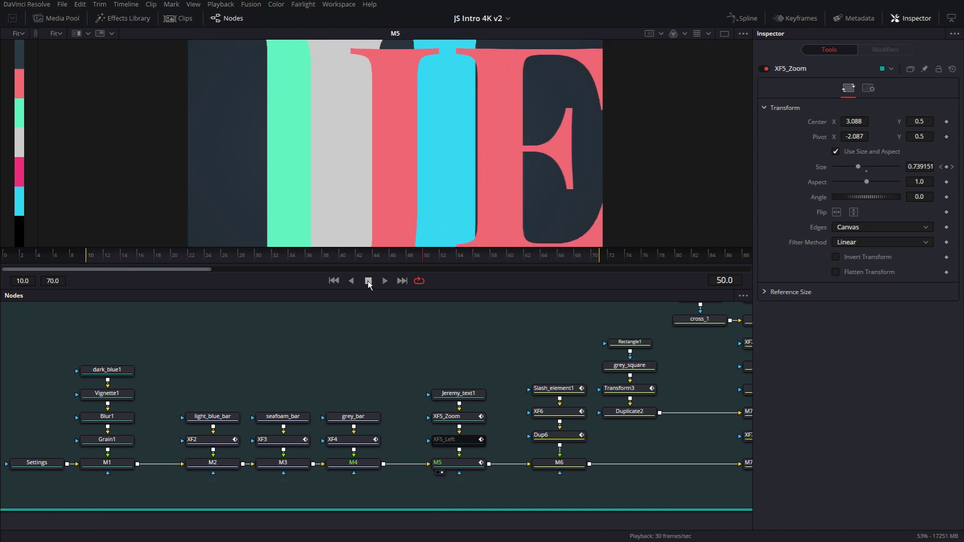
Step: Scrub the final part of the zoom back to frame 43 and examine XF5_Zoom's Size curve in the Spline editor
{"action": "left_click_drag", "start_coordinate": [102, 258], "coordinate": [577, 259]}
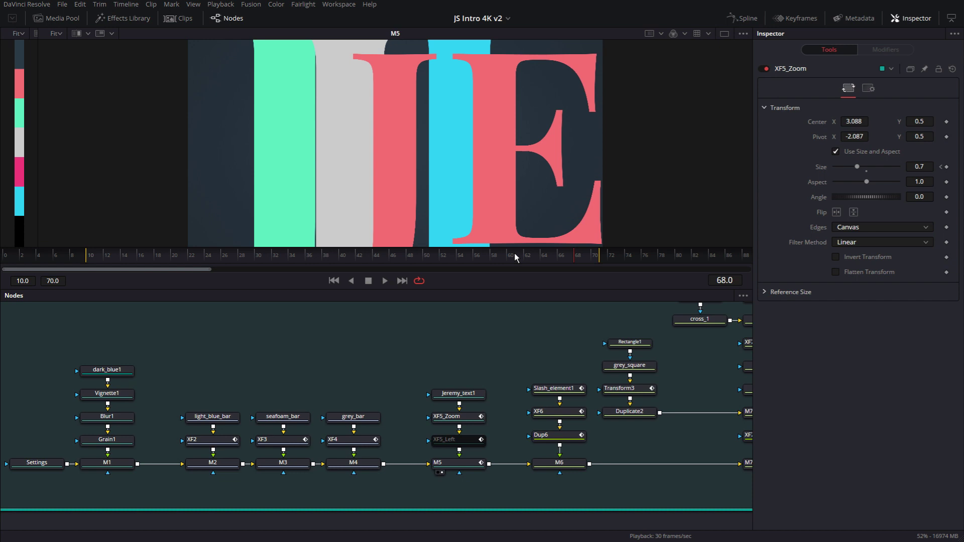
{"action": "left_click_drag", "start_coordinate": [515, 256], "coordinate": [563, 257]}
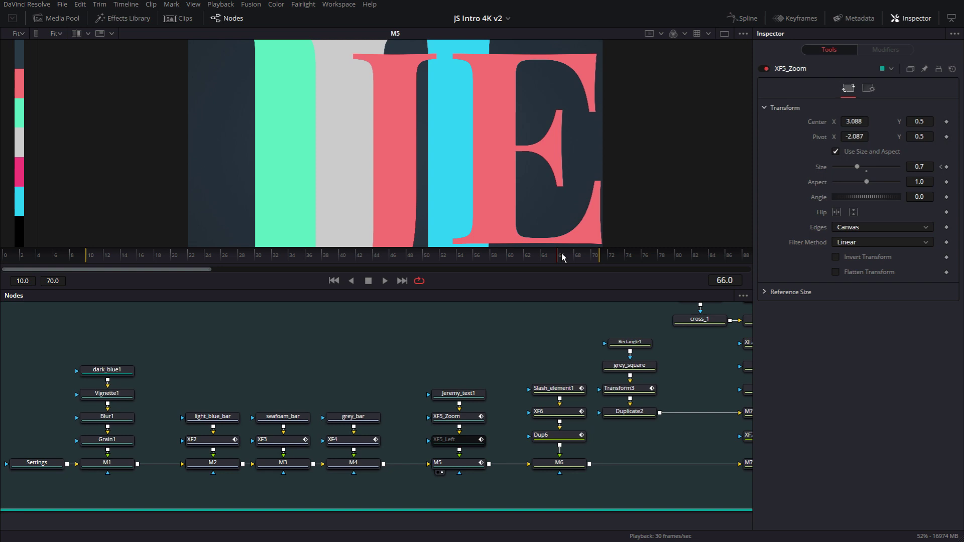
{"action": "left_click_drag", "start_coordinate": [563, 258], "coordinate": [368, 256]}
{"action": "left_click", "coordinate": [742, 18]}
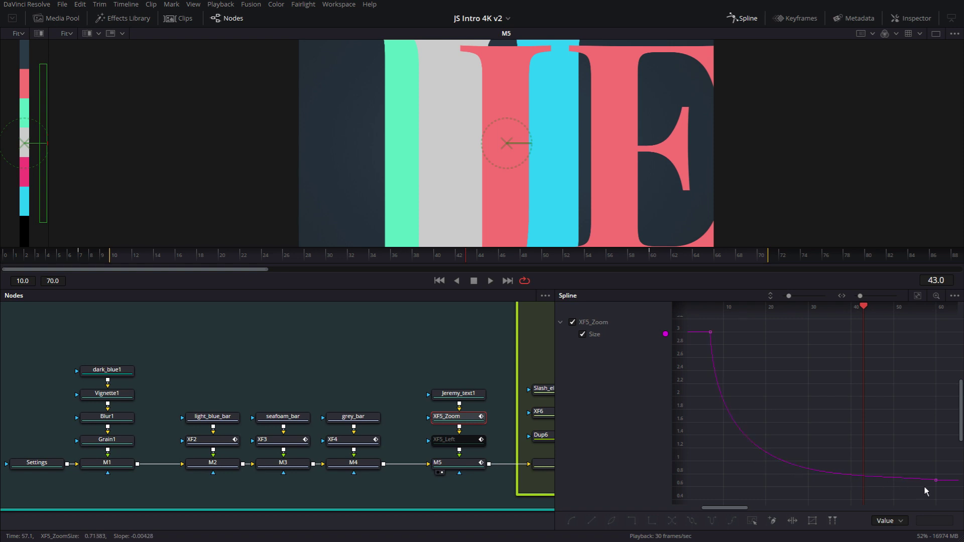
{"action": "left_click", "coordinate": [755, 19]}
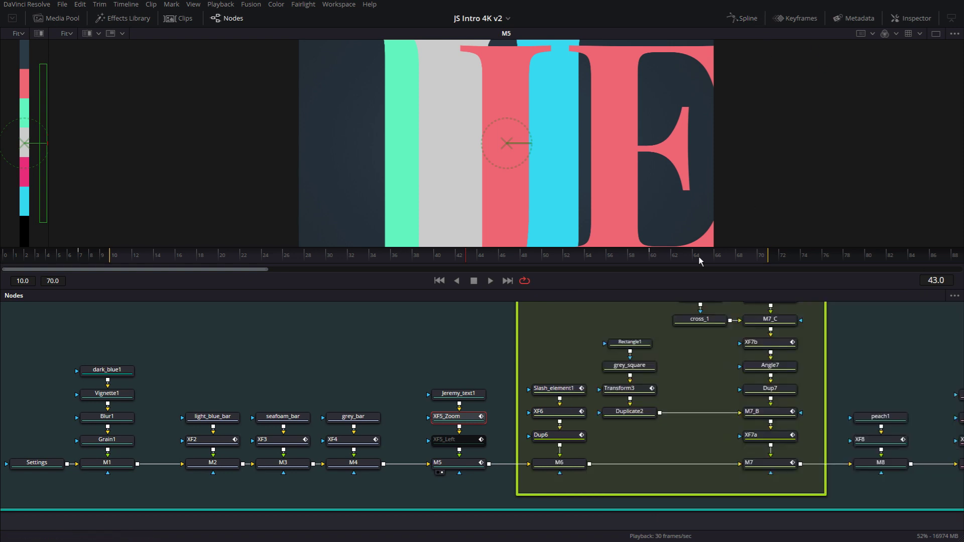
Step: Re-enable XF5_Left and play M5 from the start of the range with both text transforms active
{"action": "left_click", "coordinate": [470, 442]}
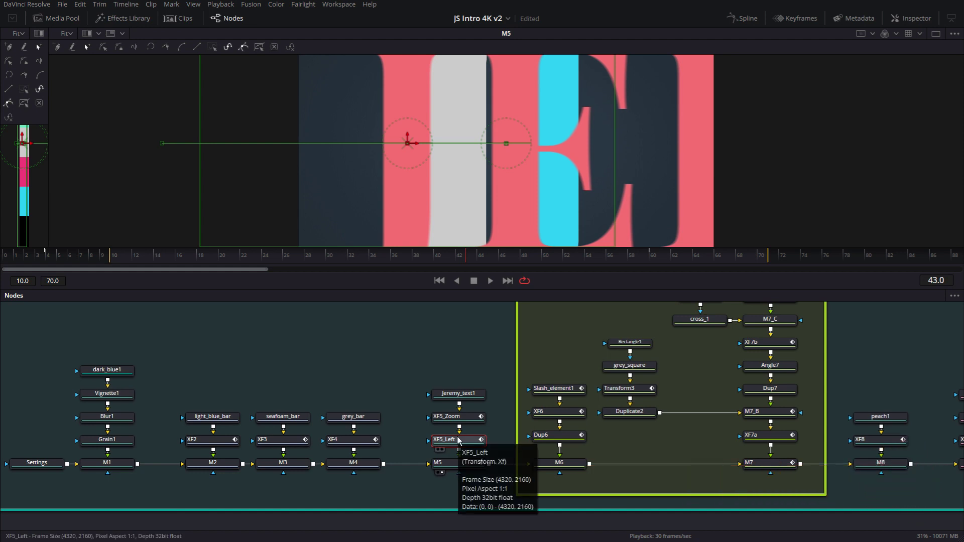
{"action": "left_click", "coordinate": [440, 281]}
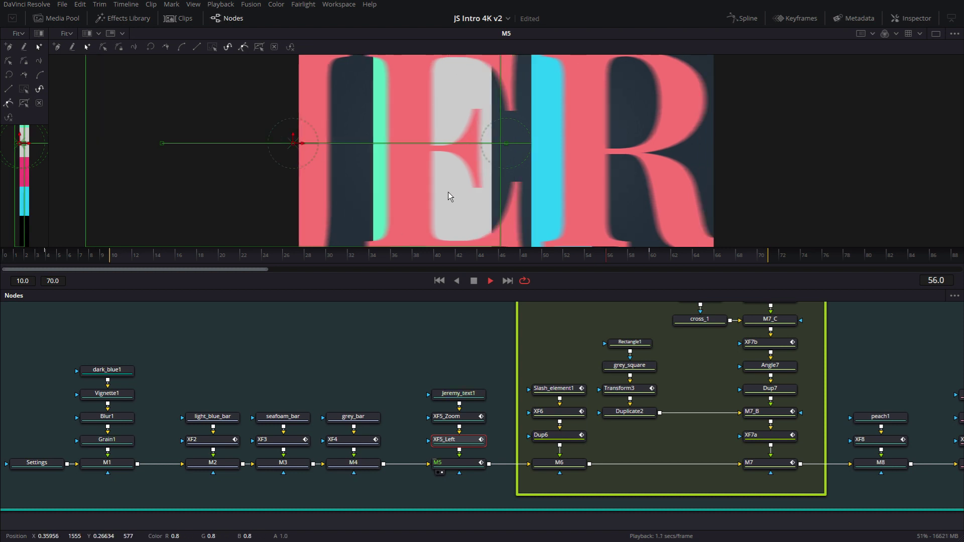
{"action": "left_click", "coordinate": [548, 519]}
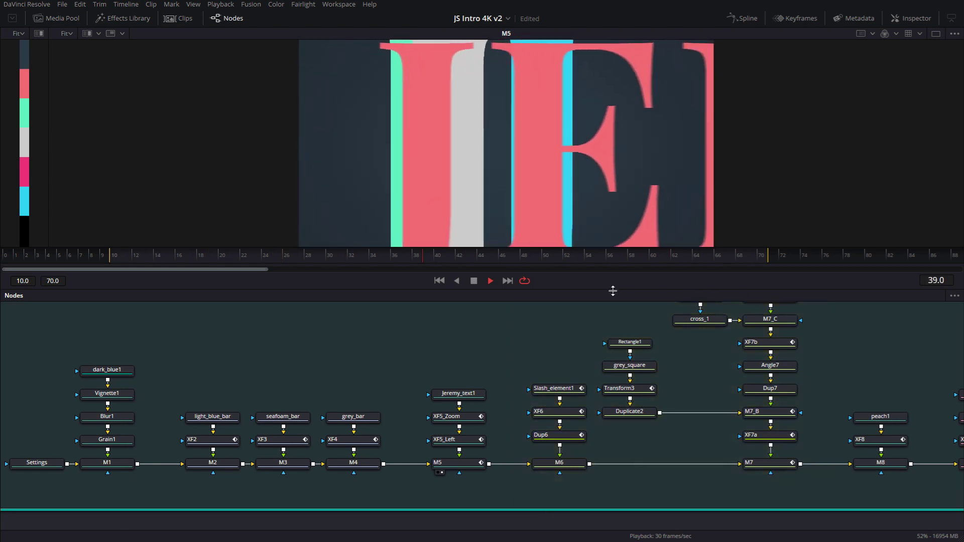
Step: Enlarge the node graph and disable the Slash_element1 and grey_square branches, including M6, in the Elements1 group
{"action": "left_click_drag", "start_coordinate": [540, 505], "coordinate": [548, 435]}
{"action": "left_click_drag", "start_coordinate": [625, 345], "coordinate": [438, 452]}
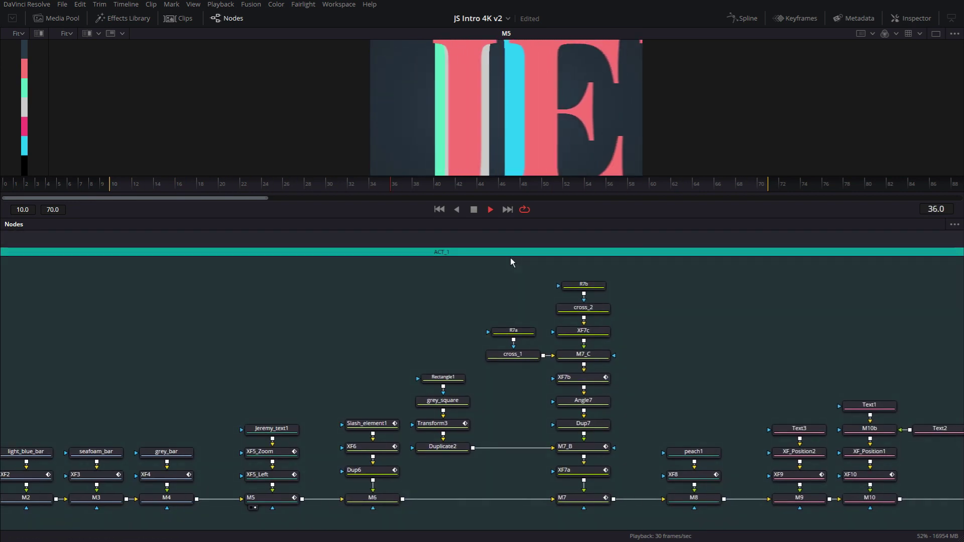
{"action": "key", "text": "ctrl+shift+z"}
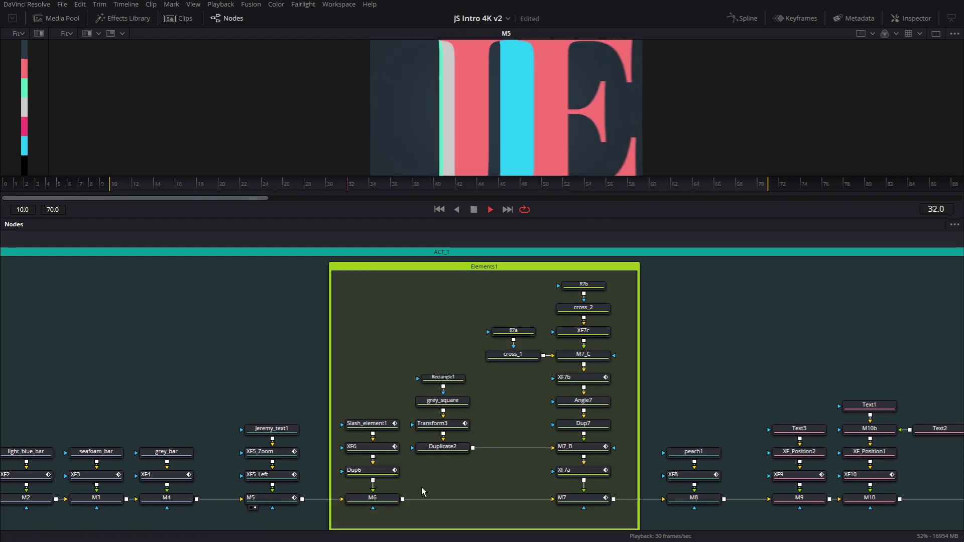
{"action": "left_click_drag", "start_coordinate": [345, 336], "coordinate": [459, 513]}
{"action": "key", "text": "ctrl+p"}
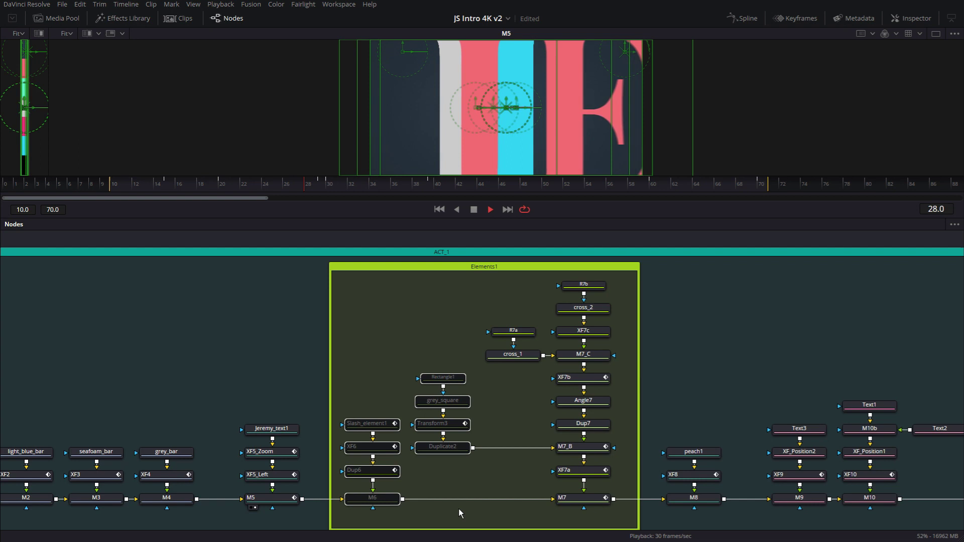
Step: Disable the cross_1 and cross_2 branches through M7 in the Elements1 group and display M8 in the viewer
{"action": "left_click_drag", "start_coordinate": [494, 283], "coordinate": [592, 509]}
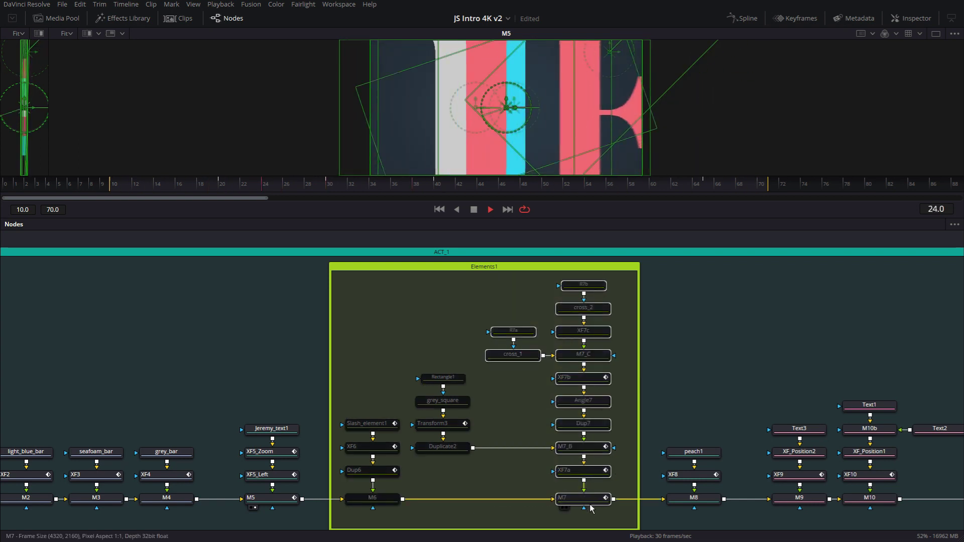
{"action": "left_click", "coordinate": [703, 502]}
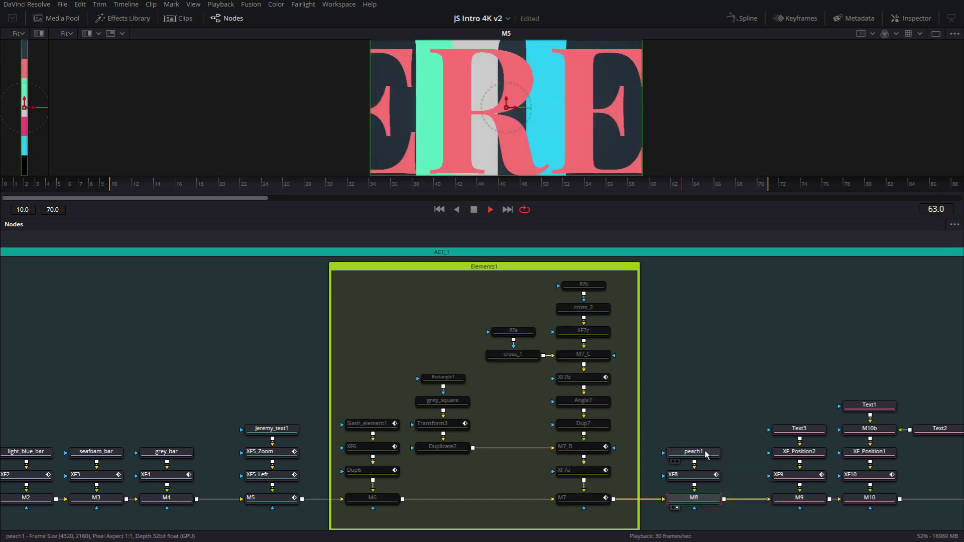
Step: Examine the solid background colour settings of the peach1 node
{"action": "left_click", "coordinate": [705, 454]}
{"action": "left_click", "coordinate": [916, 18]}
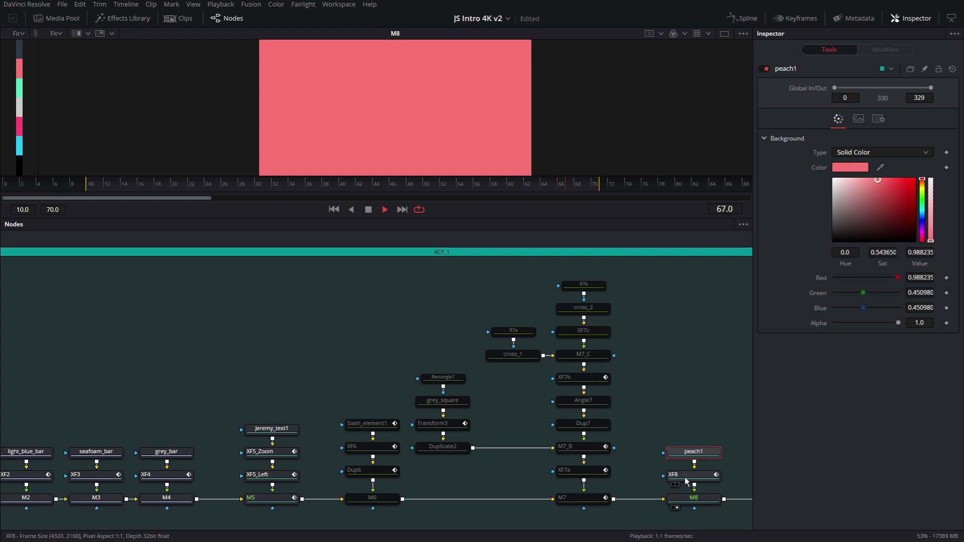
{"action": "key", "text": "ctrl+9"}
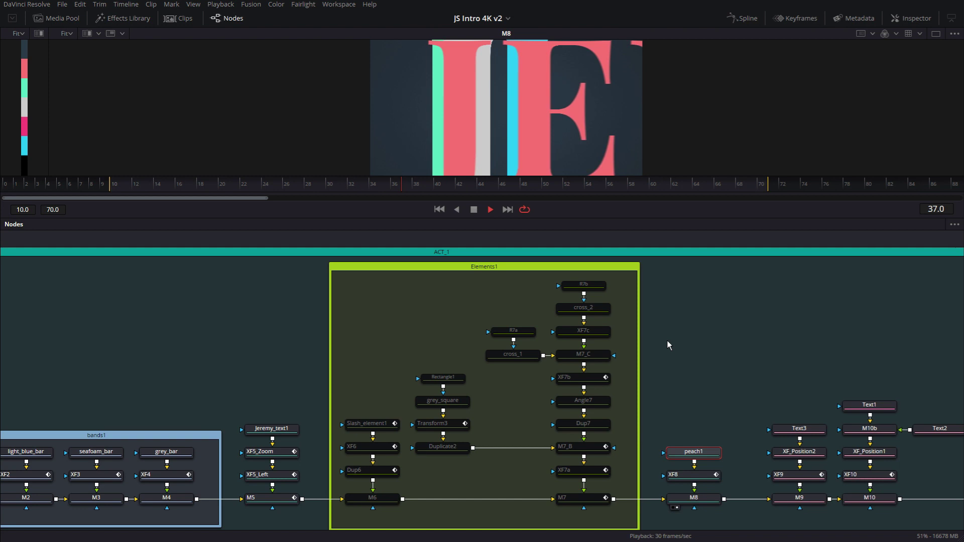
Step: Enlarge the viewer area and examine XF8's horizontal motion path for the peach background in M8
{"action": "left_click_drag", "start_coordinate": [709, 350], "coordinate": [556, 344]}
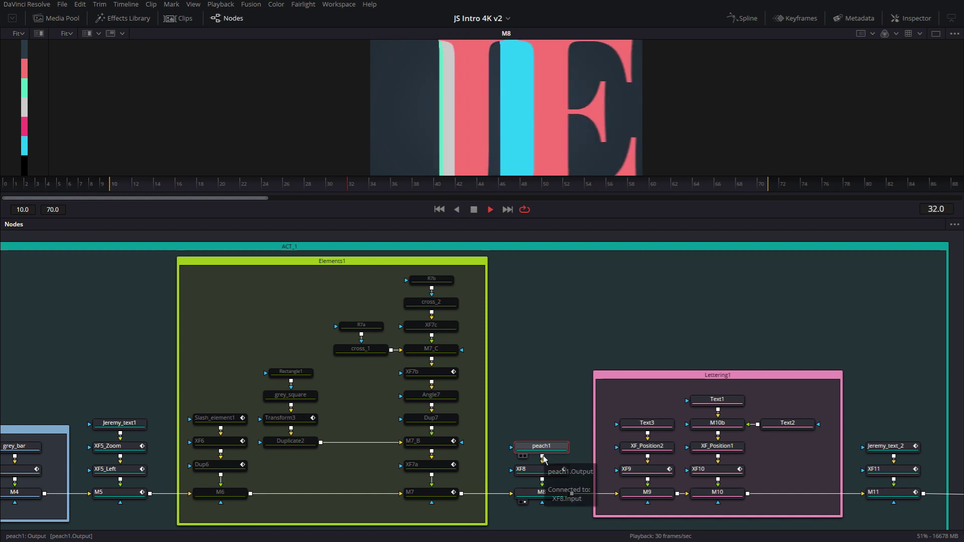
{"action": "left_click", "coordinate": [598, 246]}
{"action": "left_click_drag", "start_coordinate": [603, 219], "coordinate": [603, 289]}
{"action": "scroll", "coordinate": [555, 432], "scroll_direction": "up", "scroll_amount": 3}
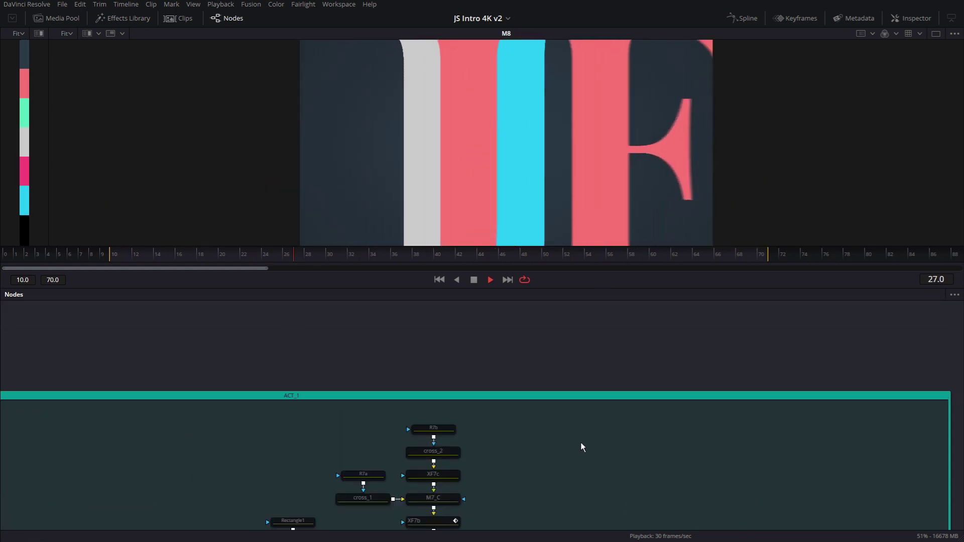
{"action": "left_click", "coordinate": [486, 141]}
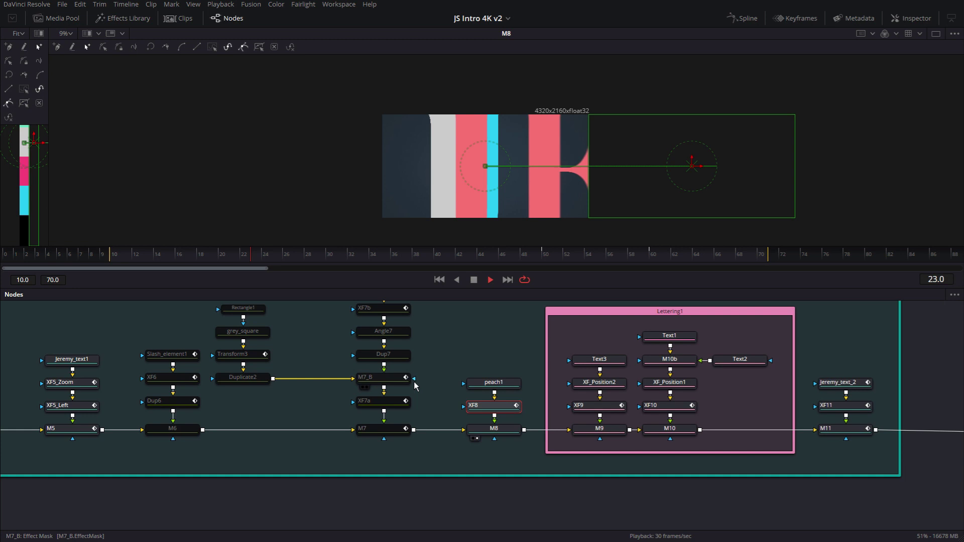
{"action": "left_click_drag", "start_coordinate": [284, 376], "coordinate": [377, 424]}
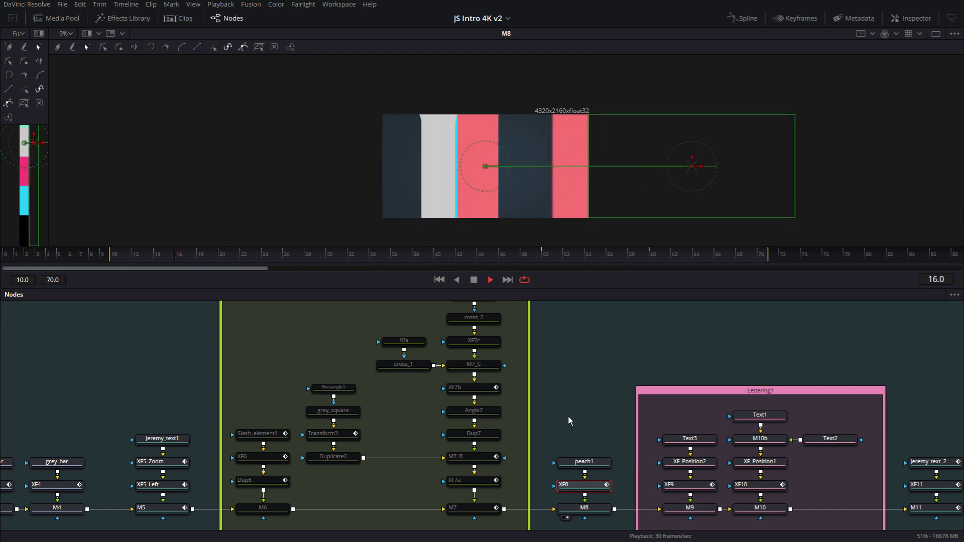
{"action": "scroll", "coordinate": [568, 417], "scroll_direction": "down", "scroll_amount": 2}
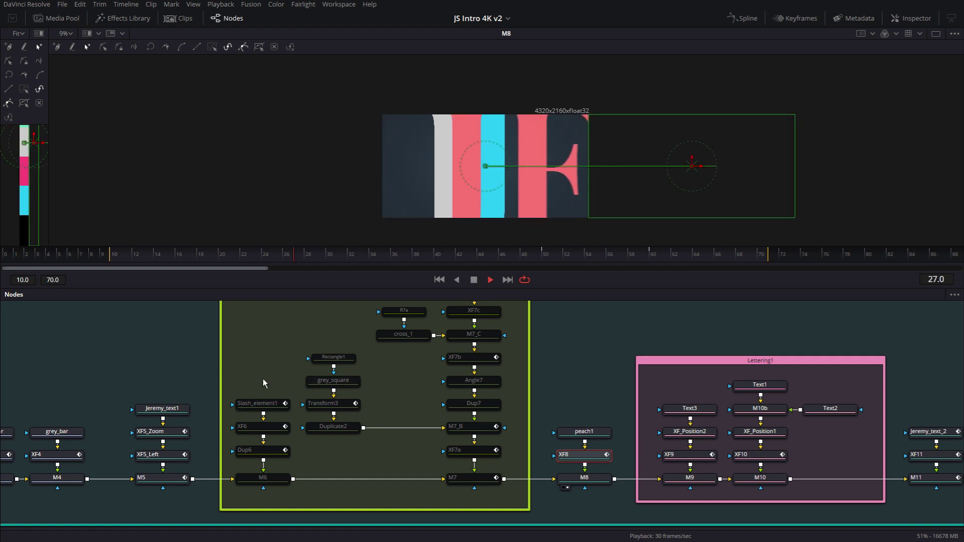
Step: Re-enable the Slash_element1 branch with M6, plus the grey_square and cross branches through M7, and clear the node selection
{"action": "left_click_drag", "start_coordinate": [263, 379], "coordinate": [266, 493]}
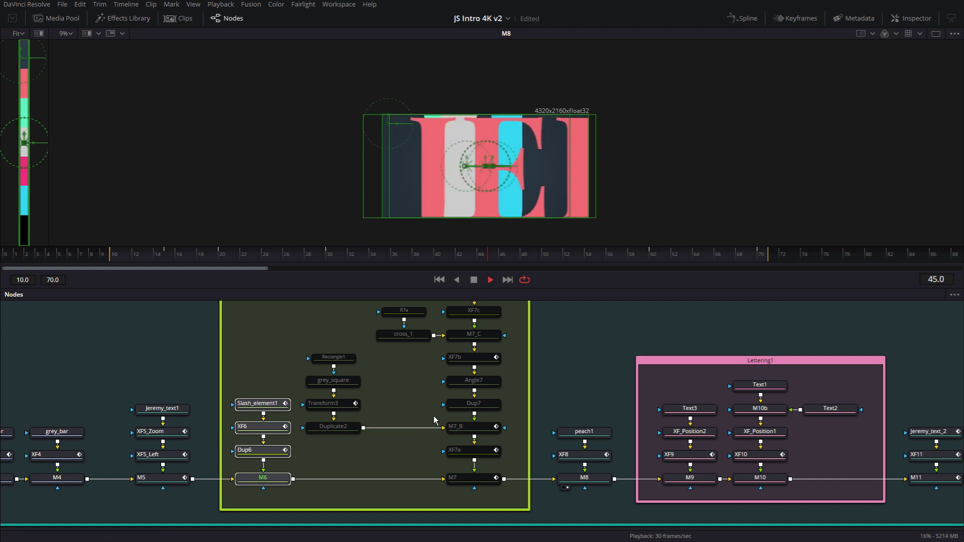
{"action": "scroll", "coordinate": [420, 409], "scroll_direction": "down", "scroll_amount": 4}
{"action": "left_click_drag", "start_coordinate": [370, 327], "coordinate": [456, 499]}
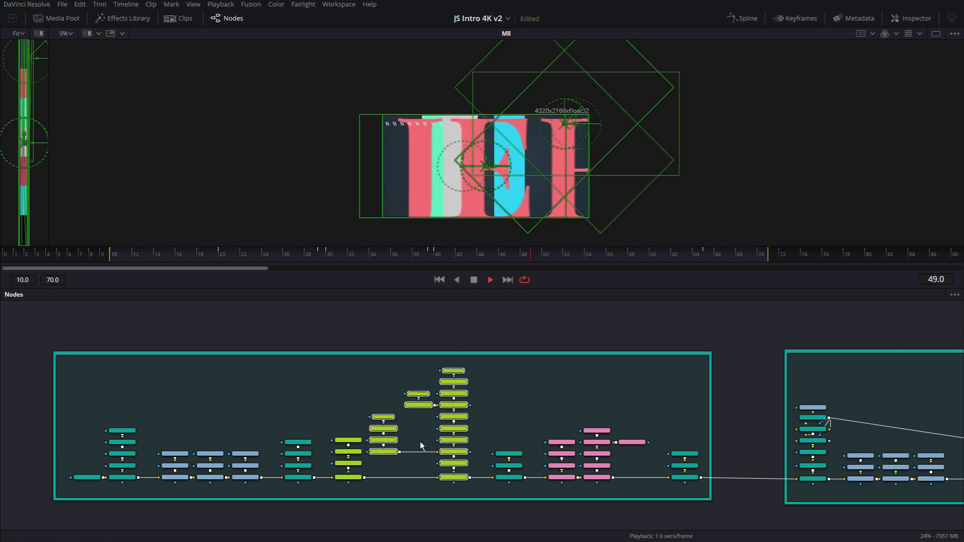
{"action": "left_click", "coordinate": [496, 319]}
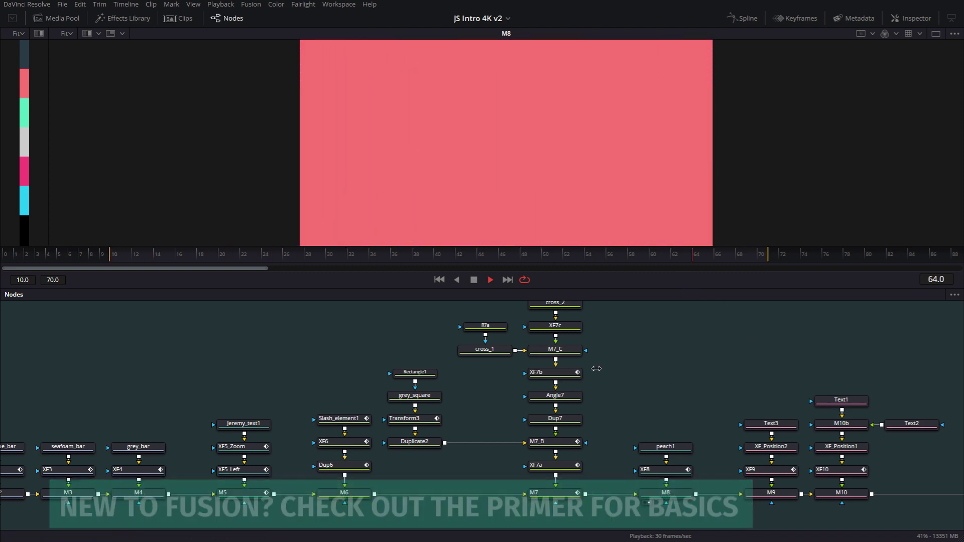
Step: Examine the settings of Slash_element1, its XF6 transform and the Dup6 duplicate node in turn
{"action": "left_click", "coordinate": [354, 419]}
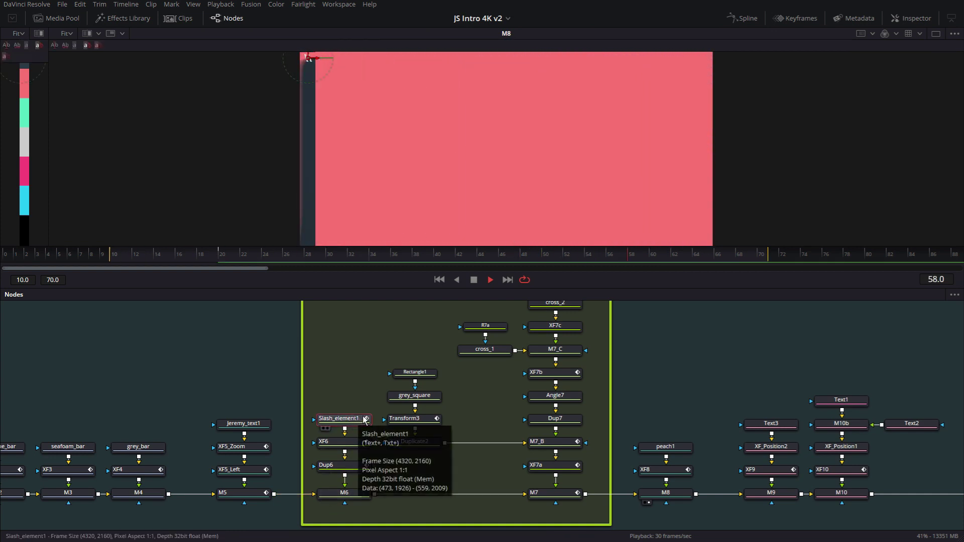
{"action": "left_click", "coordinate": [926, 20]}
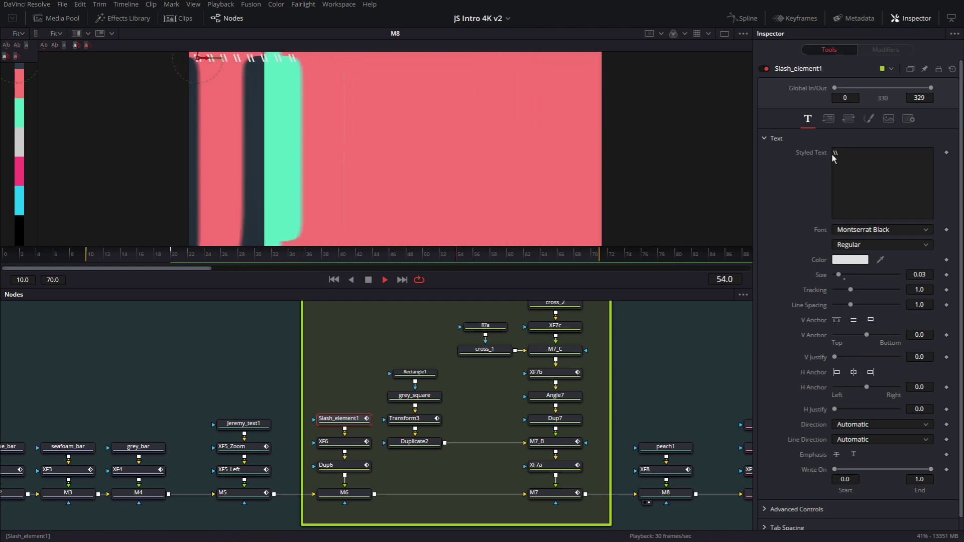
{"action": "left_click", "coordinate": [357, 447]}
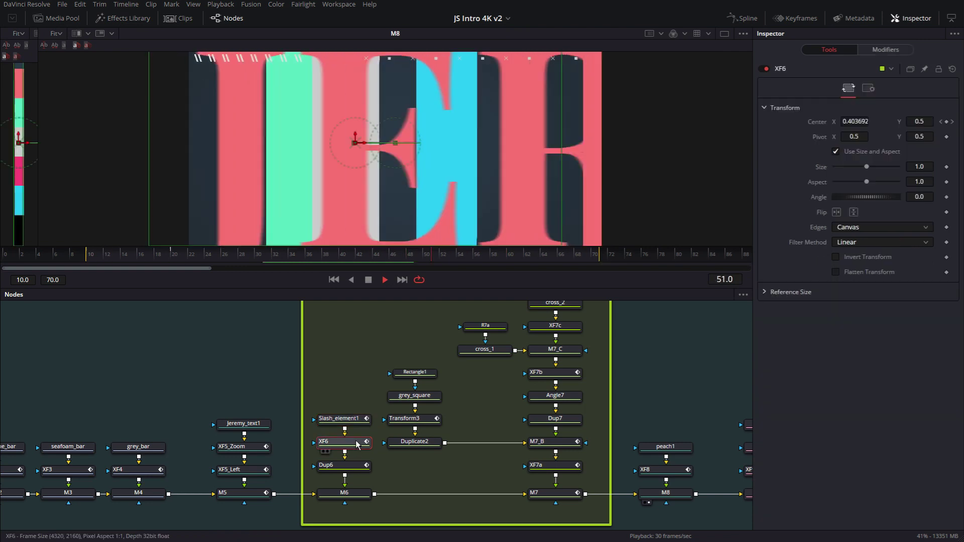
{"action": "left_click", "coordinate": [354, 468]}
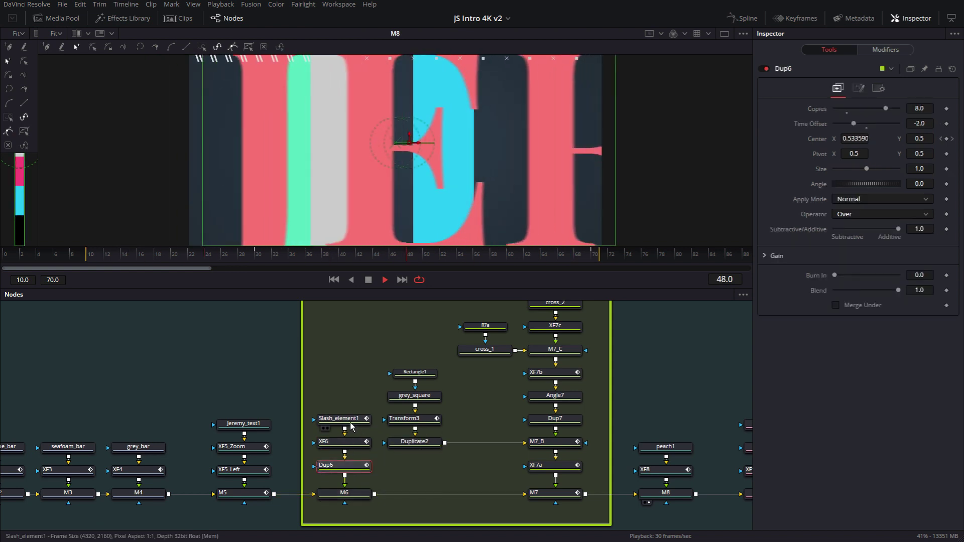
Step: Review Slash_element1's layout, transform and shading settings, including the keyframed Opacity of its white solid fill
{"action": "left_click", "coordinate": [367, 420]}
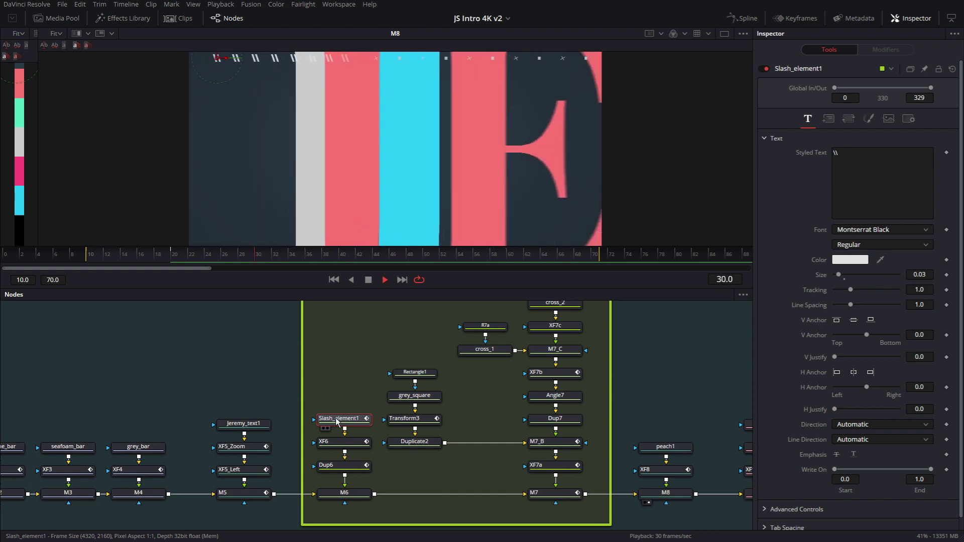
{"action": "left_click", "coordinate": [828, 119]}
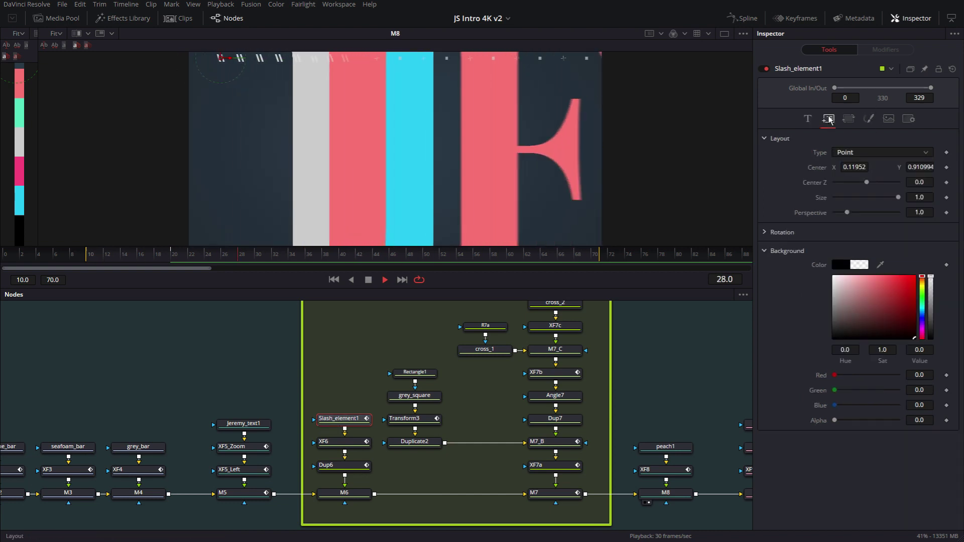
{"action": "left_click", "coordinate": [849, 119]}
{"action": "left_click", "coordinate": [870, 119]}
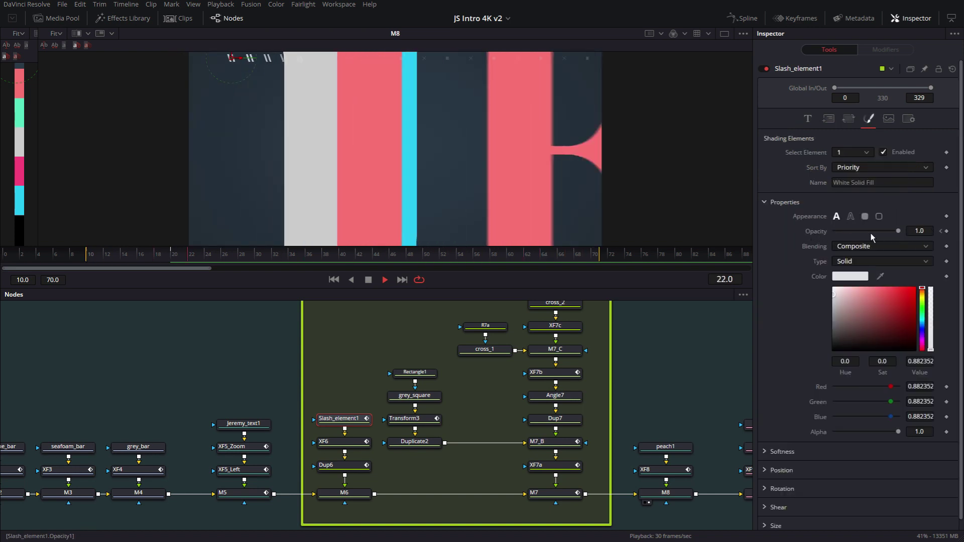
Step: Stop playback and scrub to frame 18 to examine the slashes' opacity fade-in up close
{"action": "scroll", "coordinate": [248, 90], "scroll_direction": "up", "scroll_amount": 5}
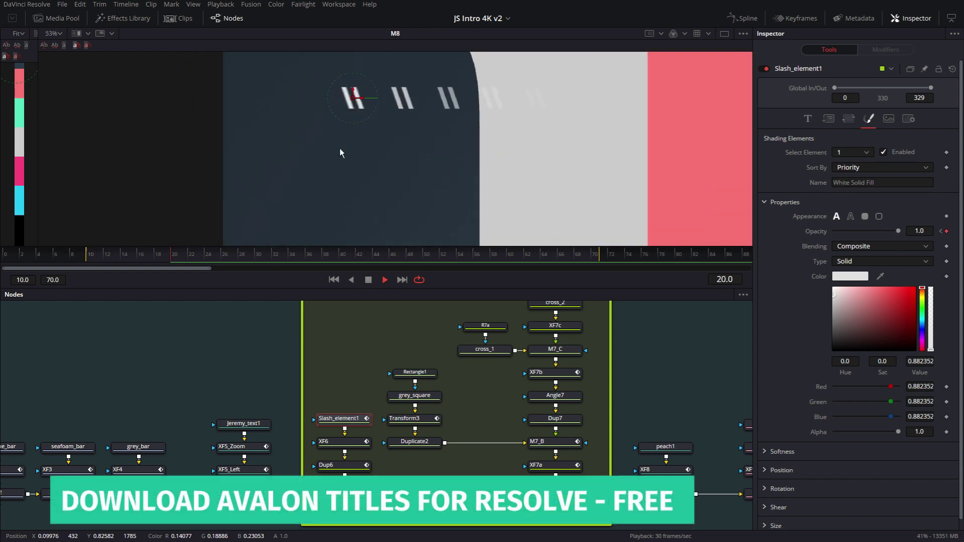
{"action": "scroll", "coordinate": [340, 148], "scroll_direction": "up", "scroll_amount": 2}
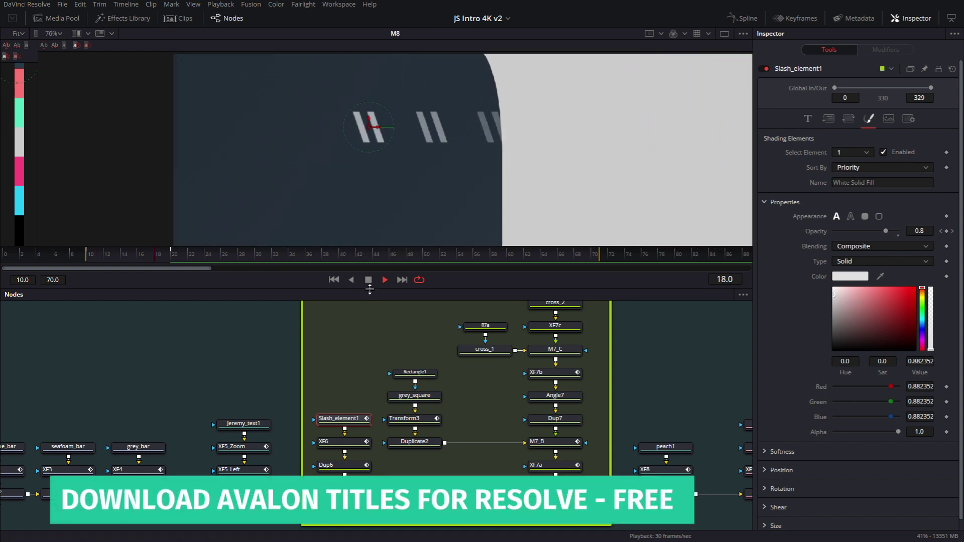
{"action": "left_click", "coordinate": [369, 280]}
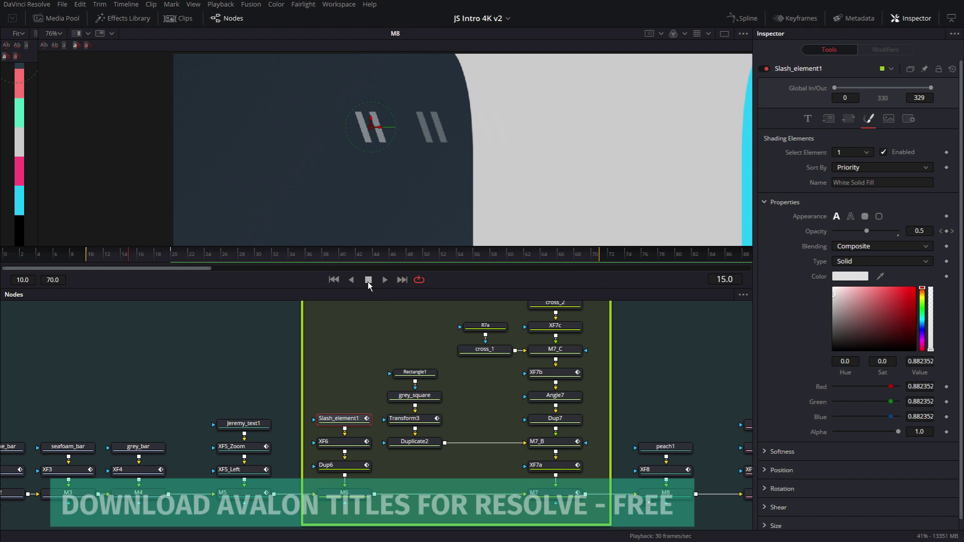
{"action": "left_click_drag", "start_coordinate": [94, 256], "coordinate": [158, 258]}
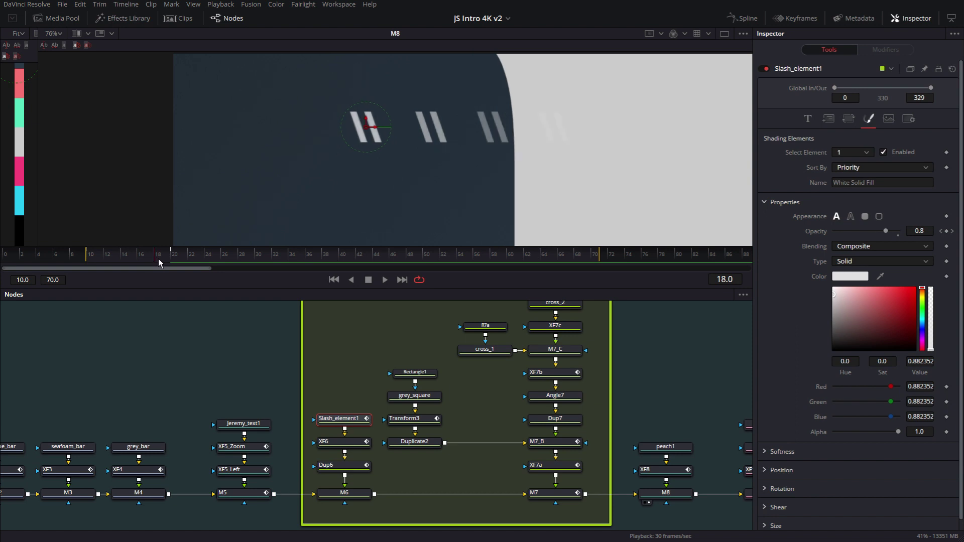
Step: Scrub XF6's slash movement to frame 22 and examine its Center Displacement curve in the Spline editor
{"action": "left_click", "coordinate": [346, 442]}
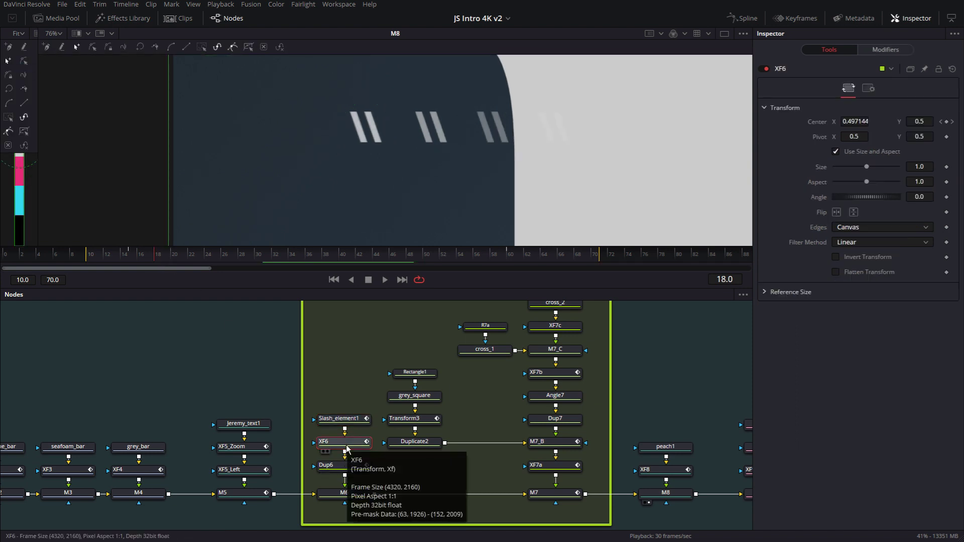
{"action": "left_click", "coordinate": [149, 260]}
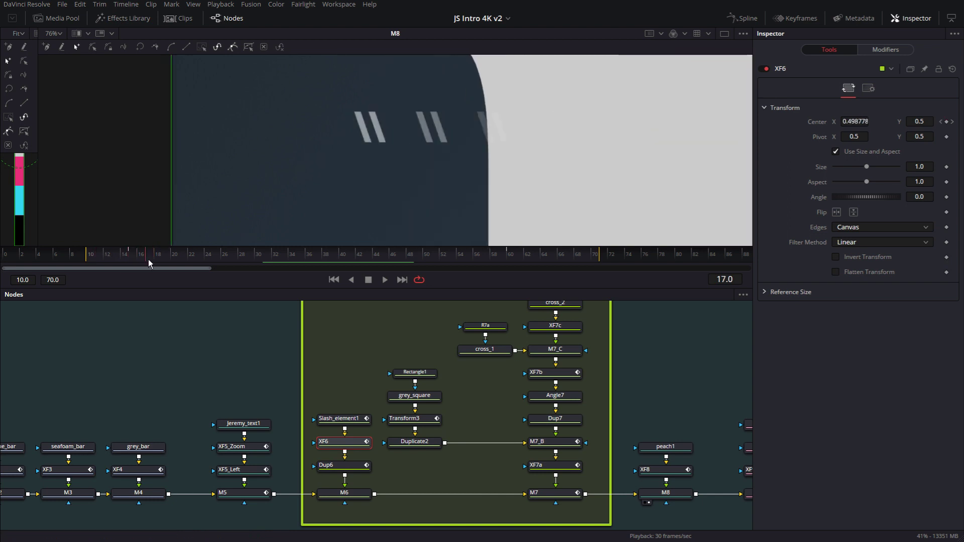
{"action": "left_click_drag", "start_coordinate": [149, 259], "coordinate": [195, 262]}
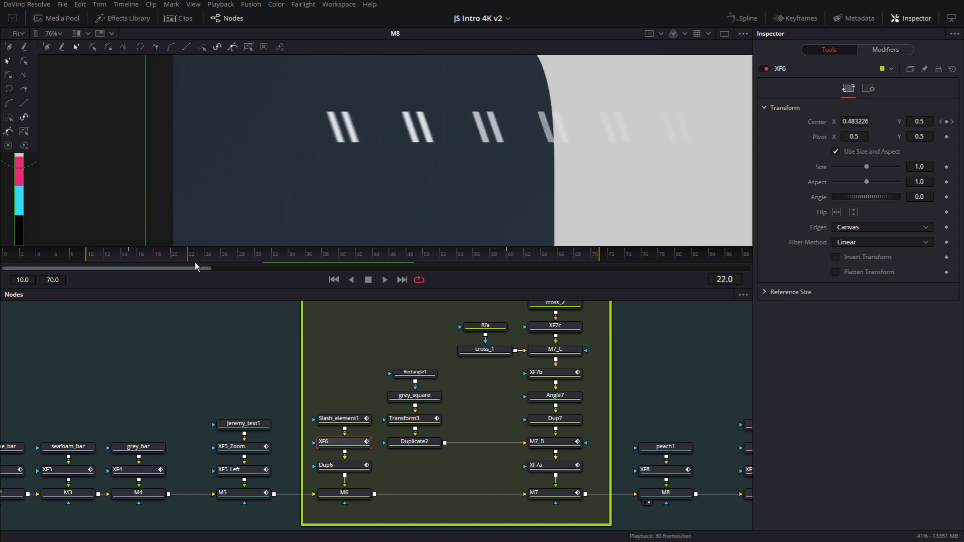
{"action": "left_click", "coordinate": [745, 18]}
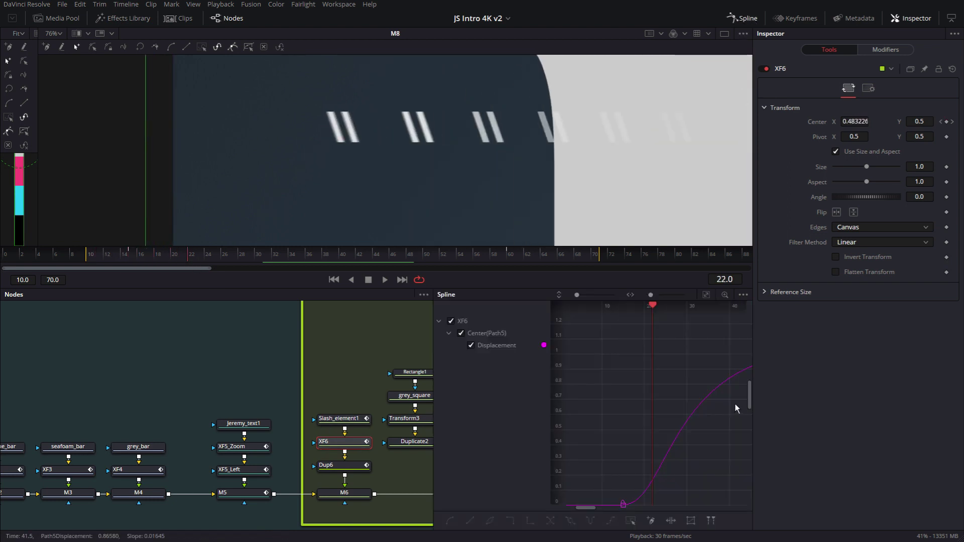
{"action": "left_click", "coordinate": [926, 20]}
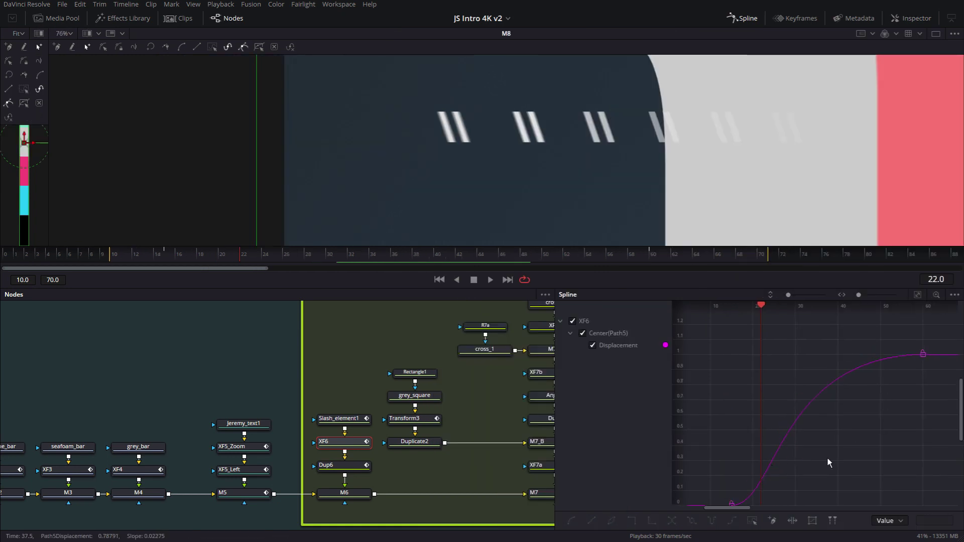
{"action": "scroll", "coordinate": [829, 447], "scroll_direction": "down", "scroll_amount": 2}
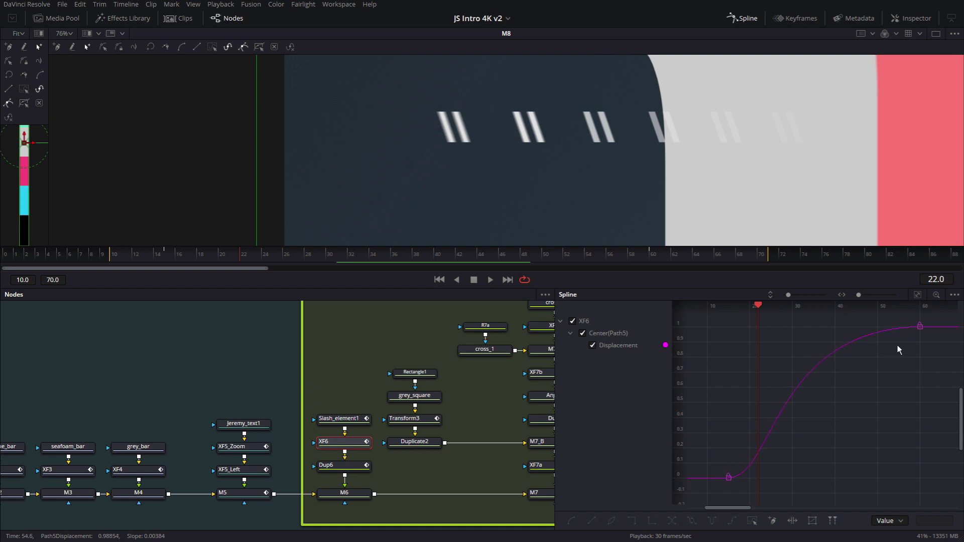
Step: Examine Dup6's Copies, Time Offset and Center settings against the row of slashes in the viewer
{"action": "left_click", "coordinate": [343, 467]}
{"action": "left_click", "coordinate": [911, 18]}
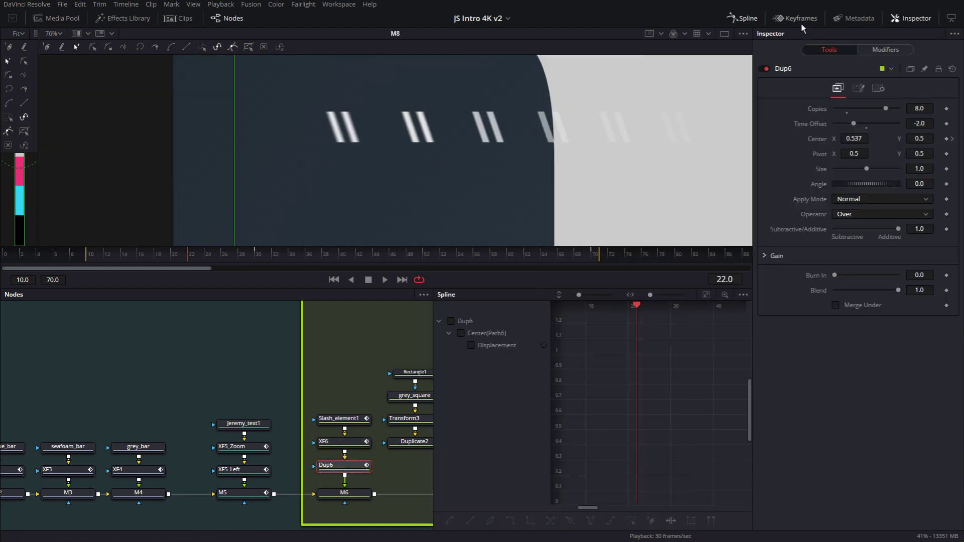
{"action": "left_click", "coordinate": [743, 18]}
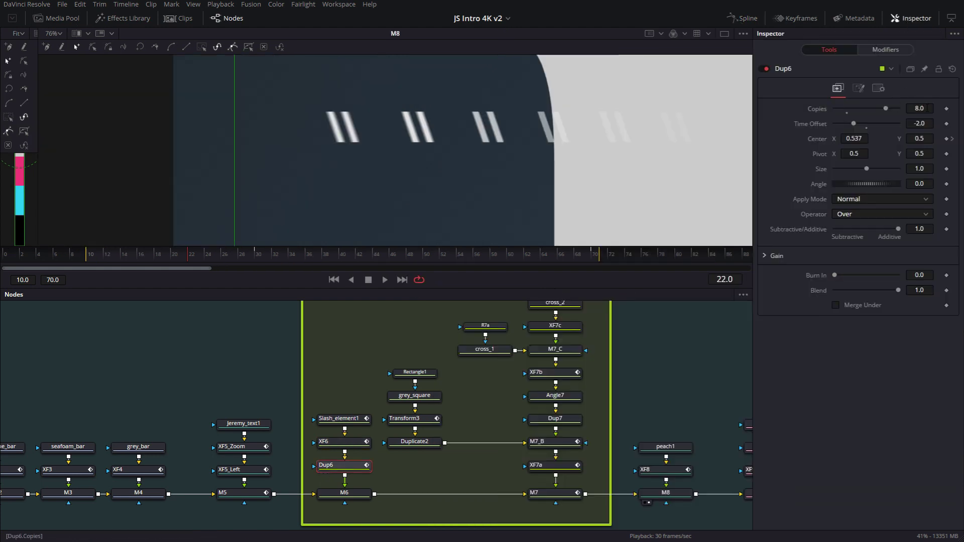
{"action": "scroll", "coordinate": [611, 153], "scroll_direction": "up", "scroll_amount": 3}
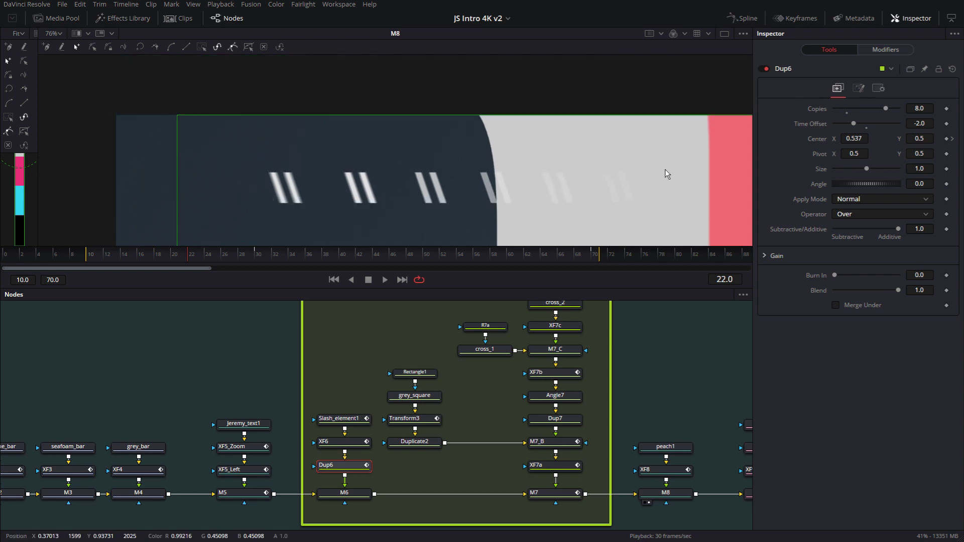
{"action": "scroll", "coordinate": [665, 169], "scroll_direction": "down", "scroll_amount": 2}
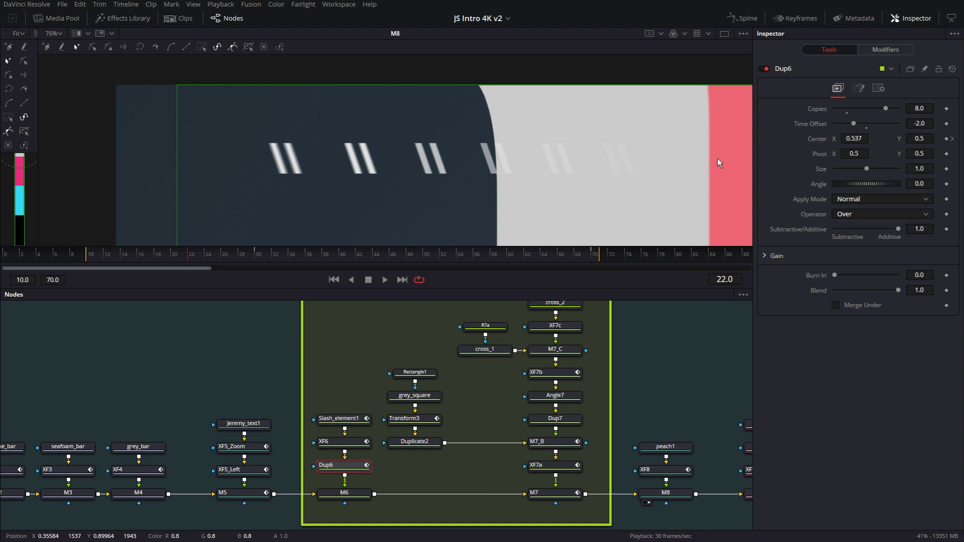
{"action": "left_click", "coordinate": [911, 18]}
{"action": "key", "text": "ctrl+f"}
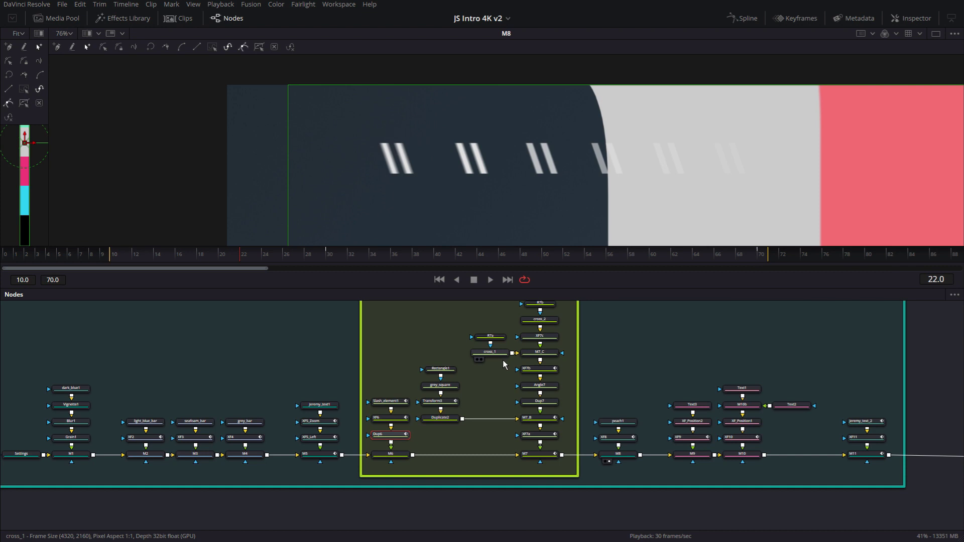
{"action": "scroll", "coordinate": [609, 355], "scroll_direction": "up", "scroll_amount": 1}
{"action": "scroll", "coordinate": [605, 369], "scroll_direction": "up", "scroll_amount": 2}
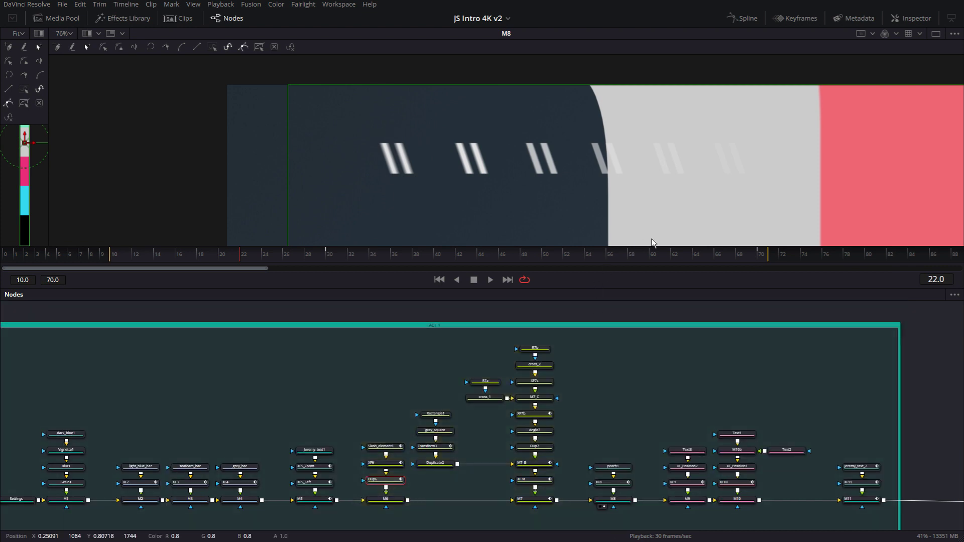
Step: Play the composition from the start of the range to examine the row of crosses and squares near the frame's upper edge
{"action": "left_click_drag", "start_coordinate": [710, 206], "coordinate": [292, 204]}
{"action": "scroll", "coordinate": [658, 197], "scroll_direction": "up", "scroll_amount": 2}
{"action": "left_click_drag", "start_coordinate": [658, 197], "coordinate": [258, 138]}
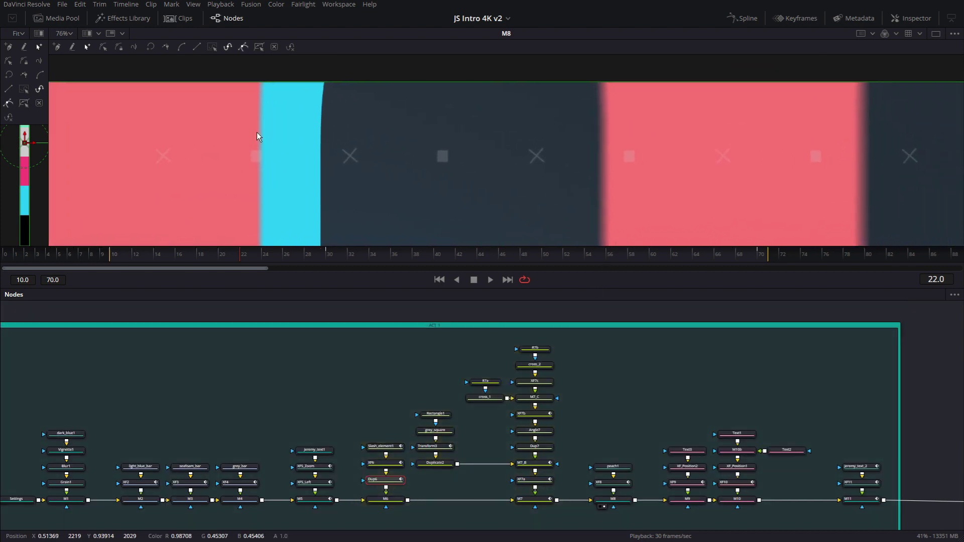
{"action": "scroll", "coordinate": [258, 138], "scroll_direction": "up", "scroll_amount": 2}
{"action": "left_click", "coordinate": [439, 280]}
{"action": "left_click", "coordinate": [490, 280]}
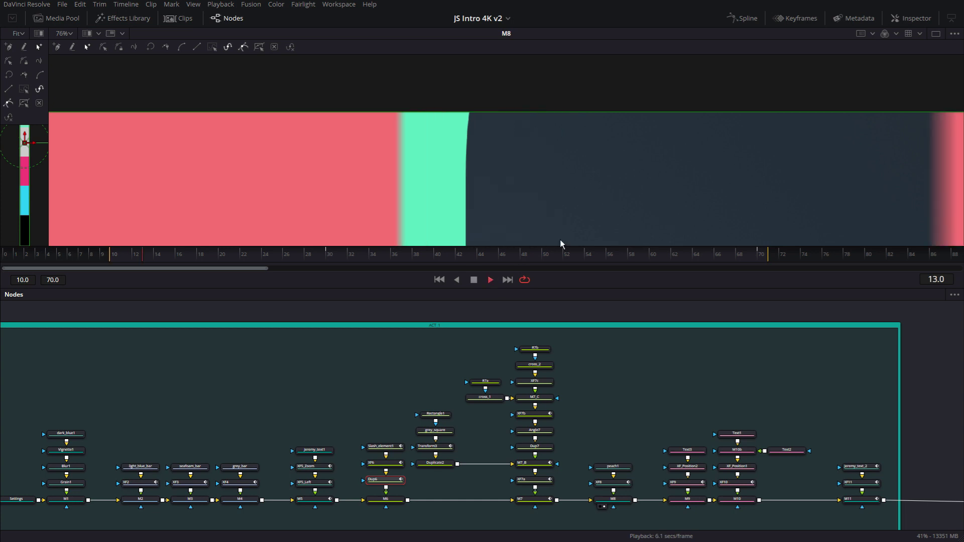
{"action": "scroll", "coordinate": [594, 191], "scroll_direction": "down", "scroll_amount": 2}
{"action": "scroll", "coordinate": [607, 193], "scroll_direction": "down", "scroll_amount": 3}
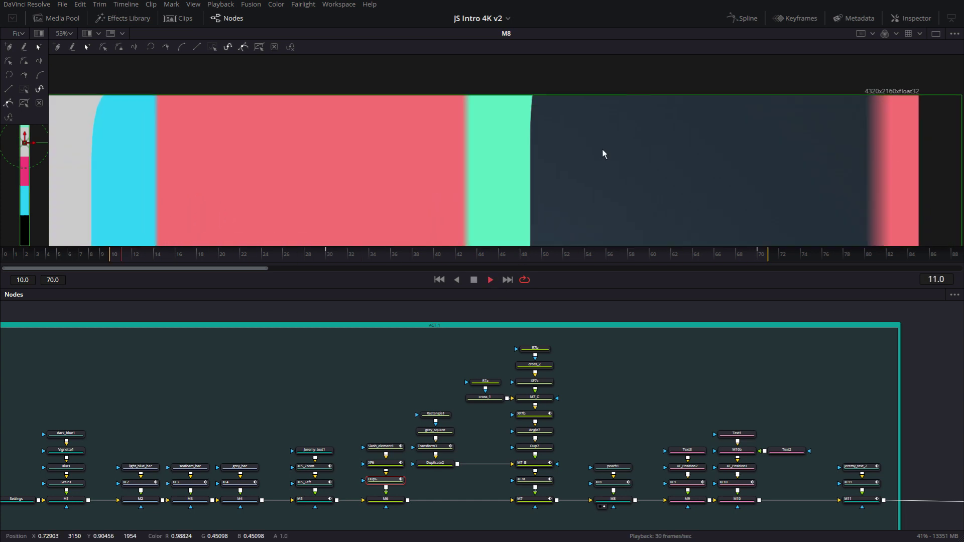
{"action": "scroll", "coordinate": [602, 149], "scroll_direction": "up", "scroll_amount": 4}
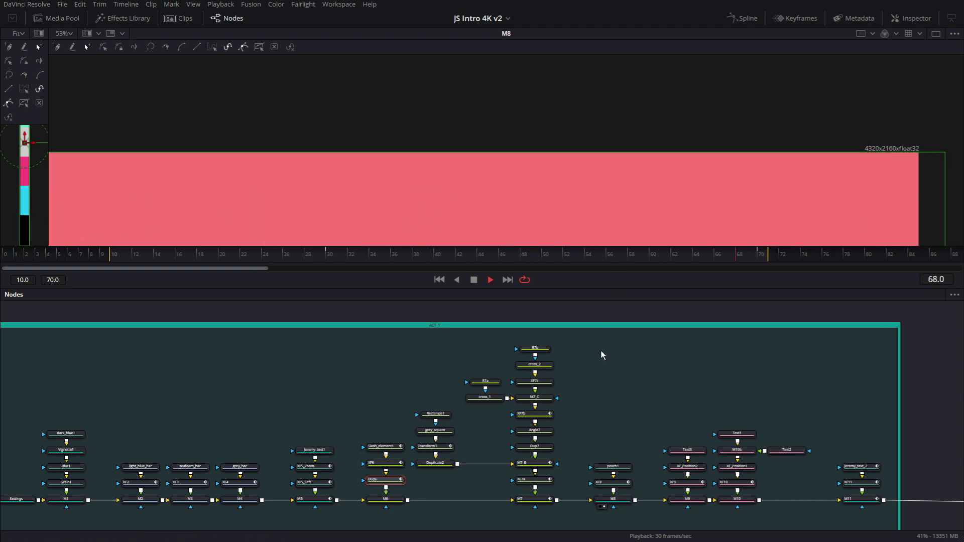
Step: Examine the grey square's node chain and review Transform3's Center, Size and keyframed Angle settings
{"action": "scroll", "coordinate": [443, 441], "scroll_direction": "up", "scroll_amount": 2}
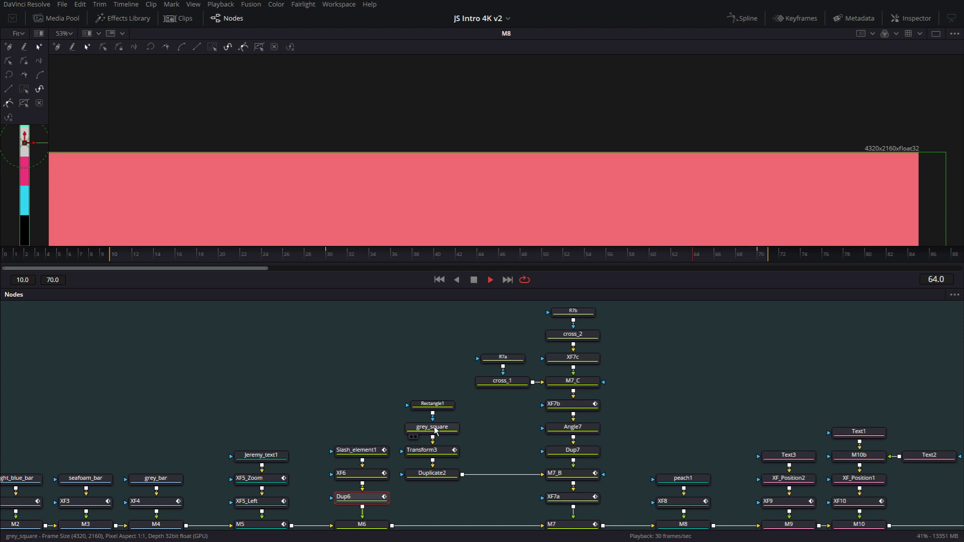
{"action": "mouse_move", "coordinate": [443, 409]}
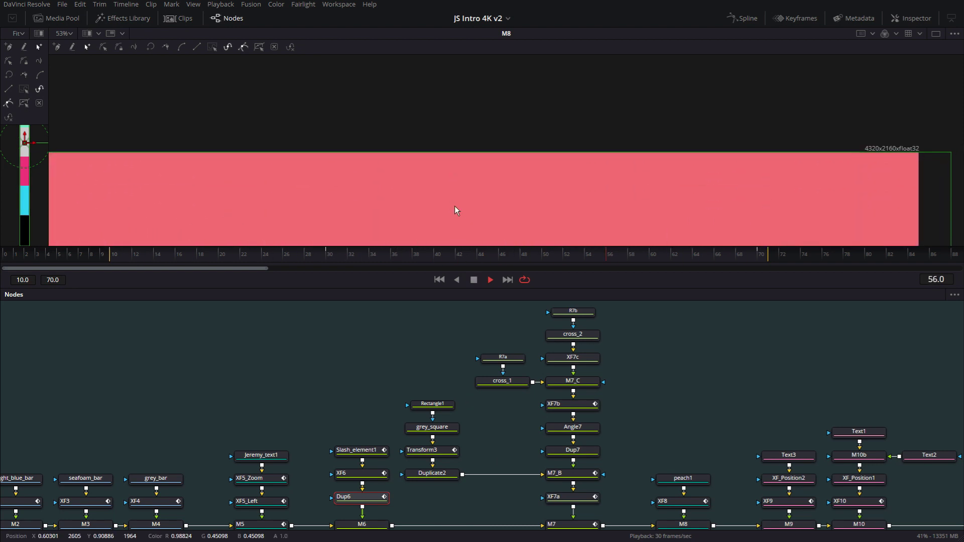
{"action": "left_click", "coordinate": [440, 452]}
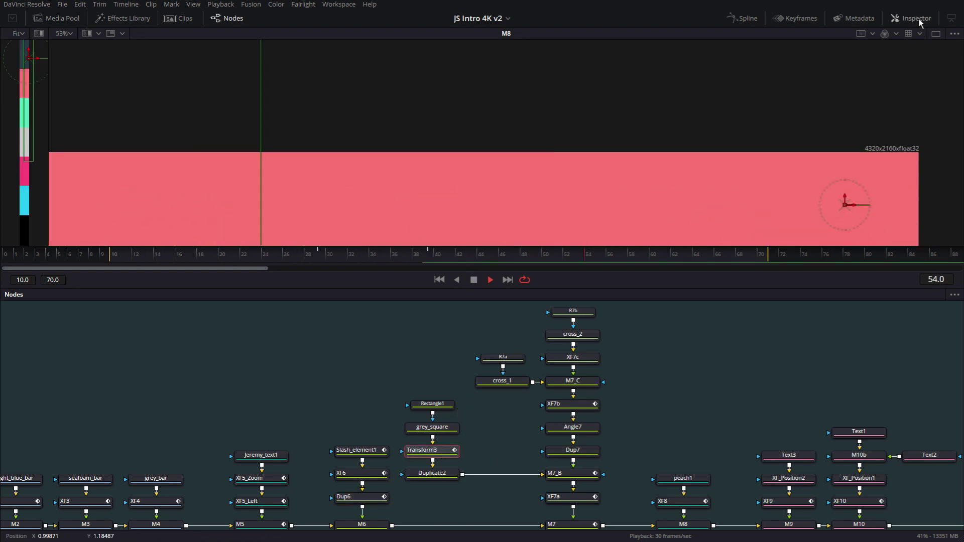
{"action": "left_click", "coordinate": [912, 18]}
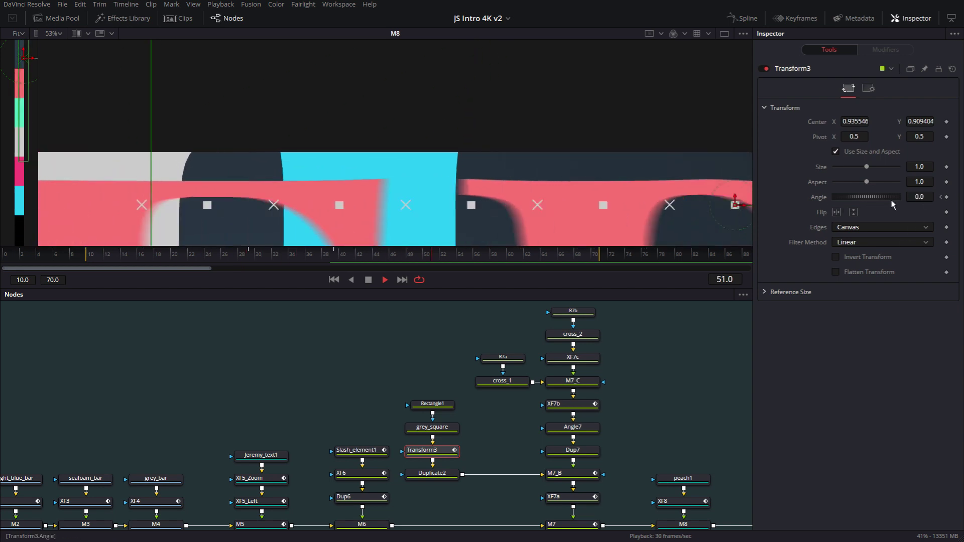
{"action": "left_click", "coordinate": [913, 19]}
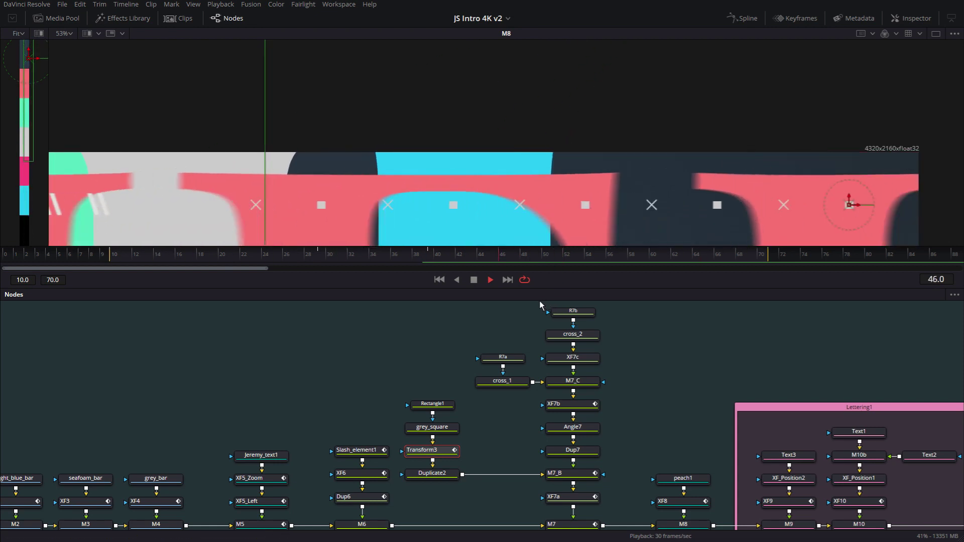
Step: Stop playback and show the M7 merge in the viewer to examine the crosses and squares up close
{"action": "key", "text": "space"}
{"action": "left_click_drag", "start_coordinate": [577, 335], "coordinate": [567, 178]}
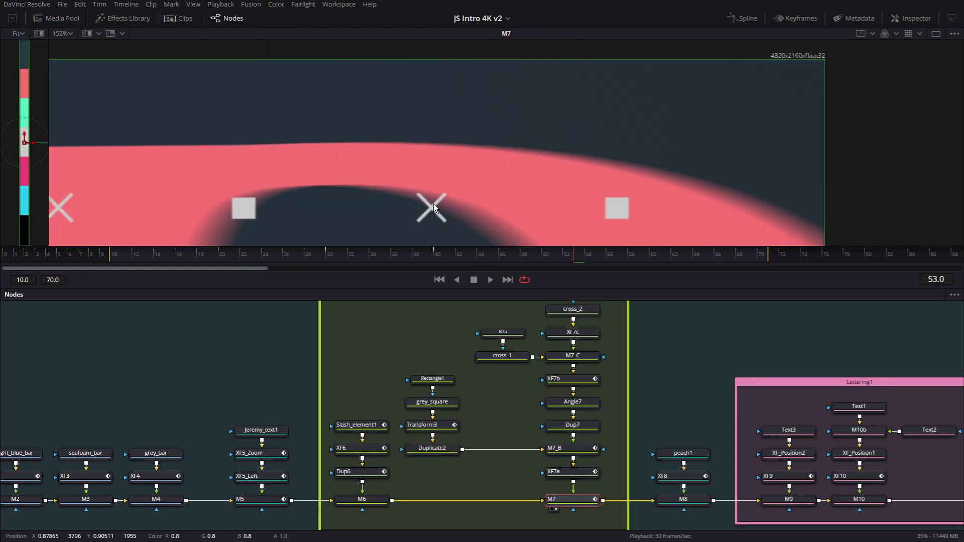
{"action": "scroll", "coordinate": [433, 204], "scroll_direction": "left", "scroll_amount": 4}
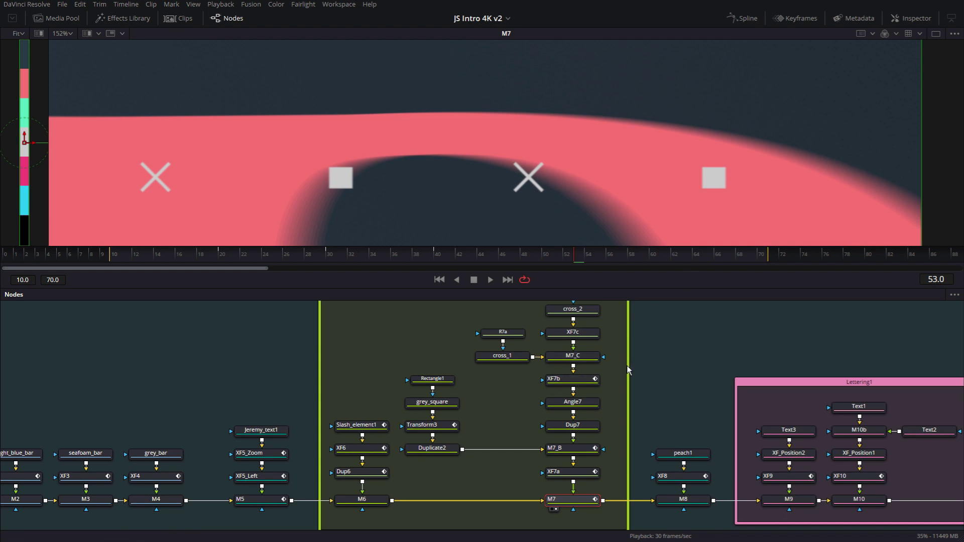
Step: Select Angle7 and then Dup7 to examine how the cross is rotated and duplicated into a row in the viewer
{"action": "left_click", "coordinate": [573, 404]}
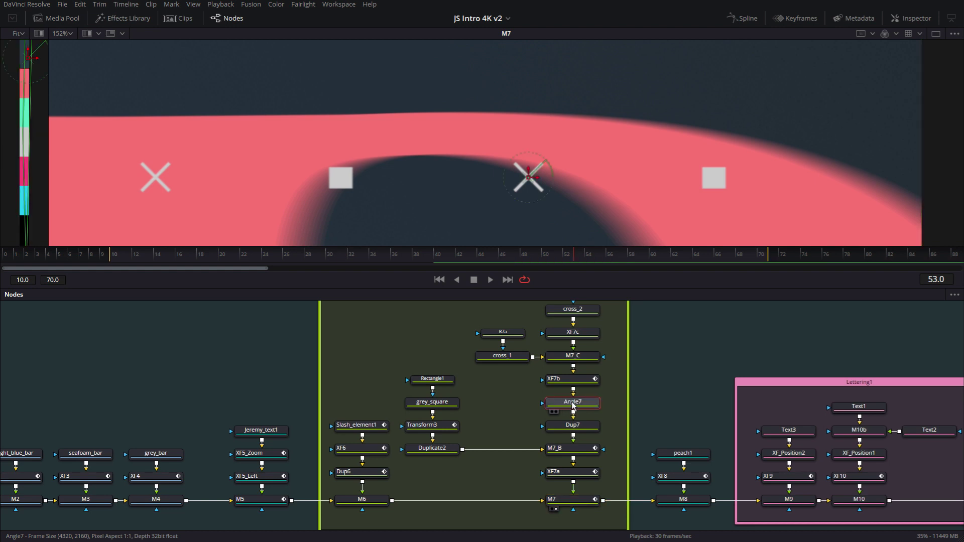
{"action": "left_click", "coordinate": [573, 426]}
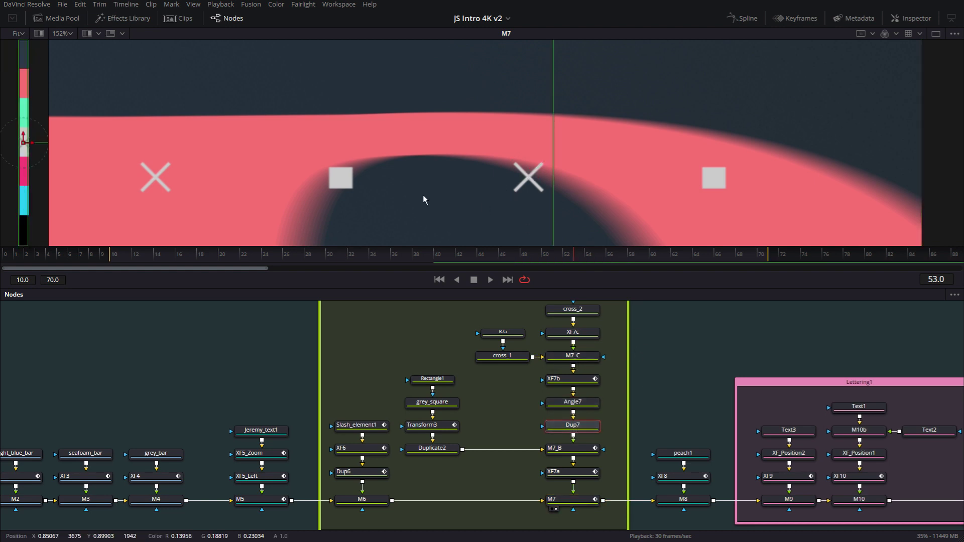
{"action": "scroll", "coordinate": [423, 200], "scroll_direction": "down", "scroll_amount": 2}
{"action": "scroll", "coordinate": [550, 140], "scroll_direction": "down", "scroll_amount": 1}
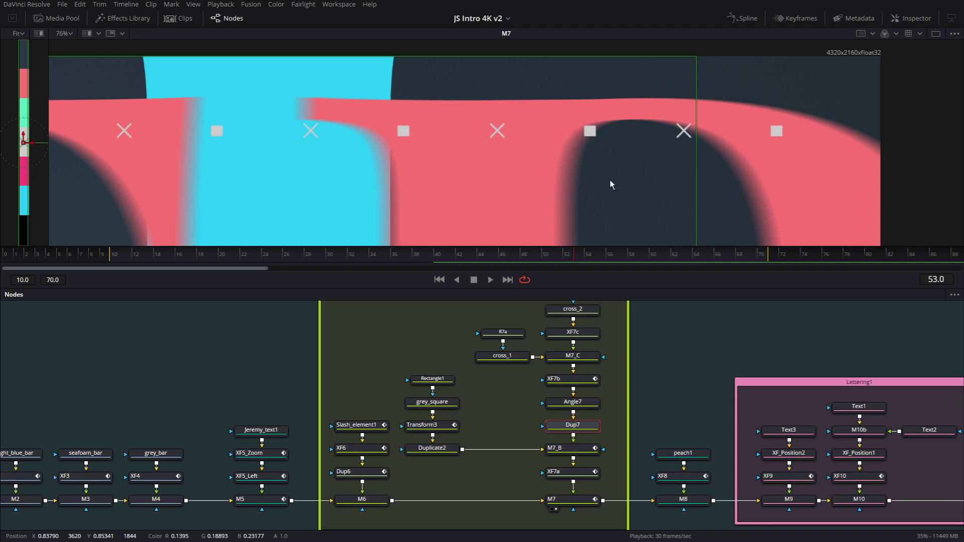